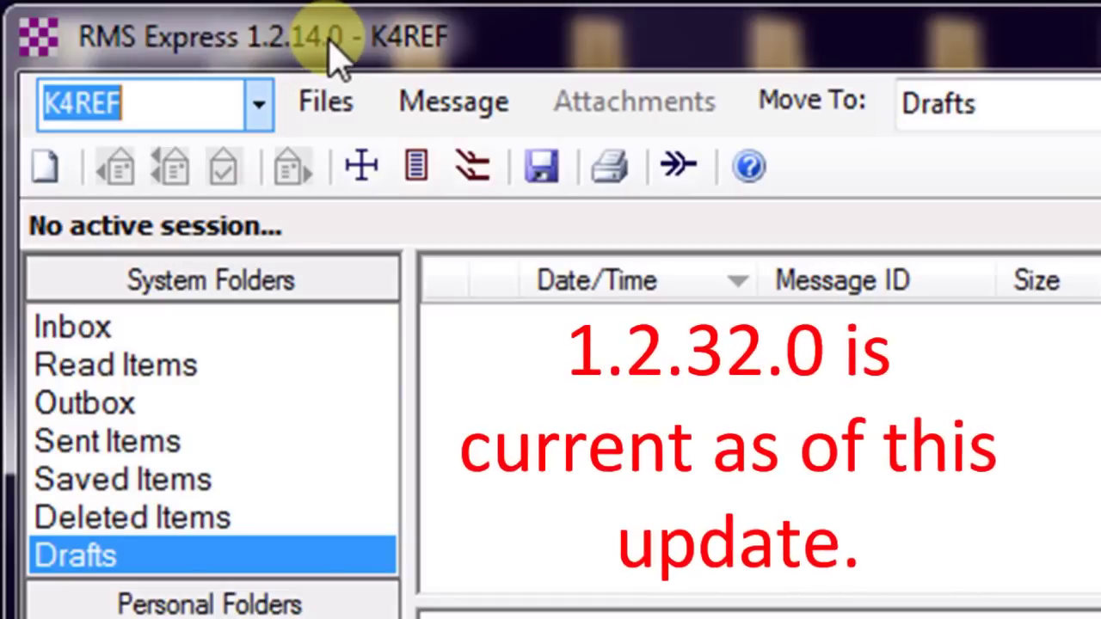
pyautogui.click(258, 107)
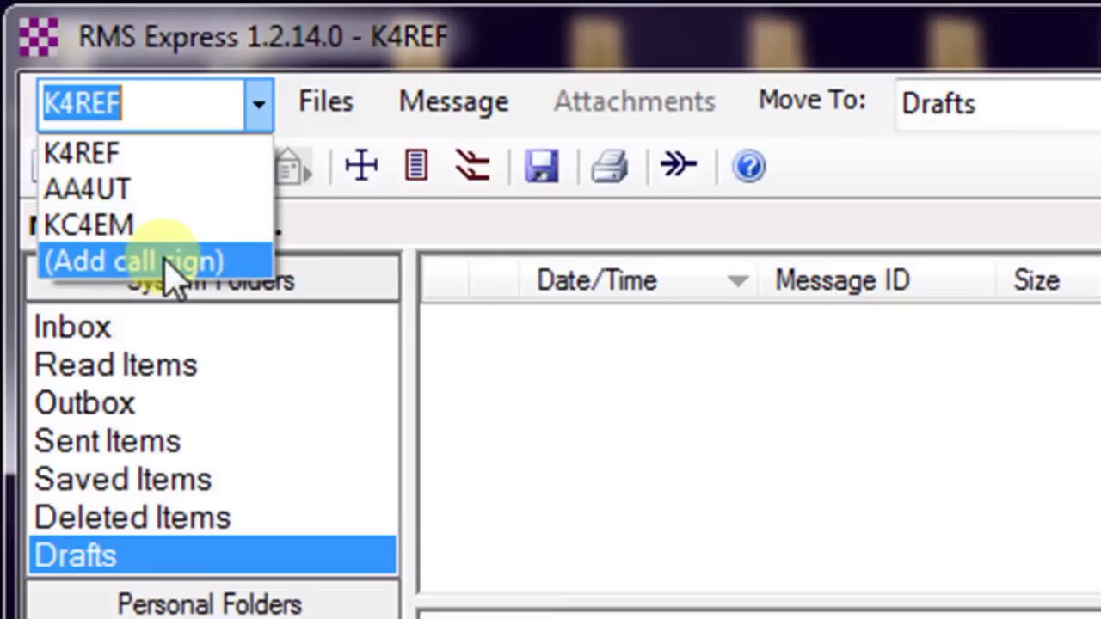
pyautogui.click(201, 104)
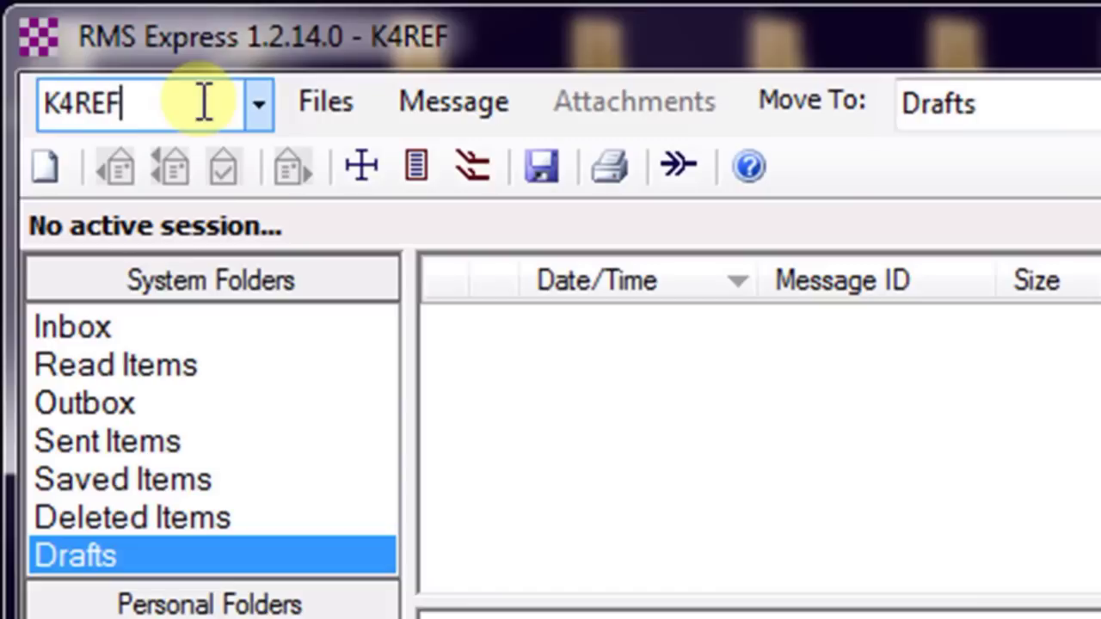
# Open the RMS Express setup properties and enter the station's callsign as My Callsign
pyautogui.click(325, 120)
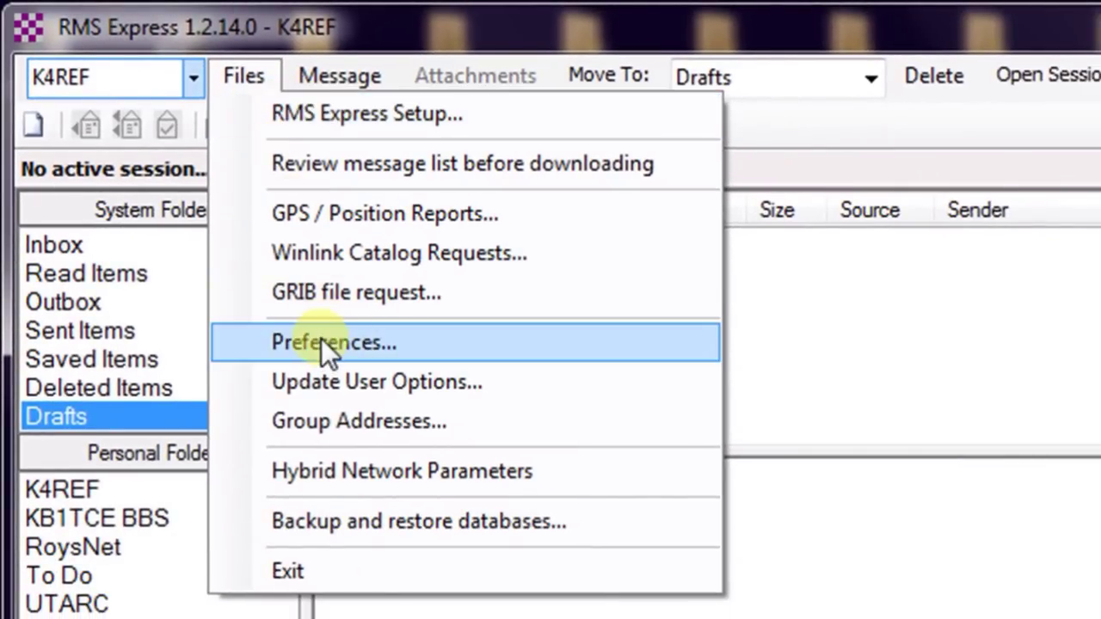
pyautogui.click(335, 111)
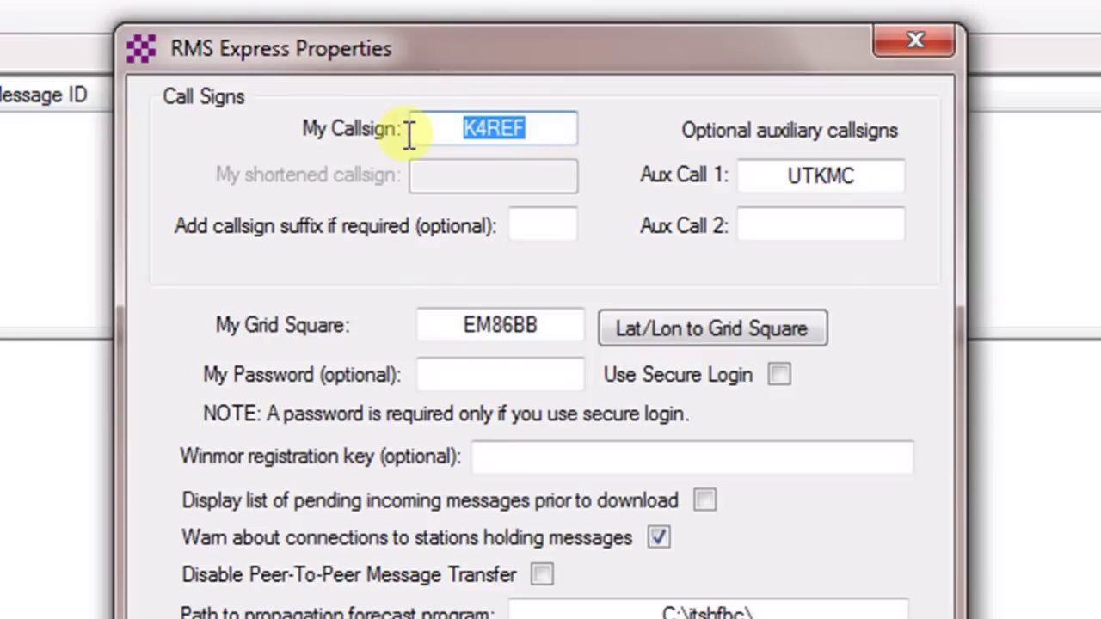
pyautogui.write('K4R3')
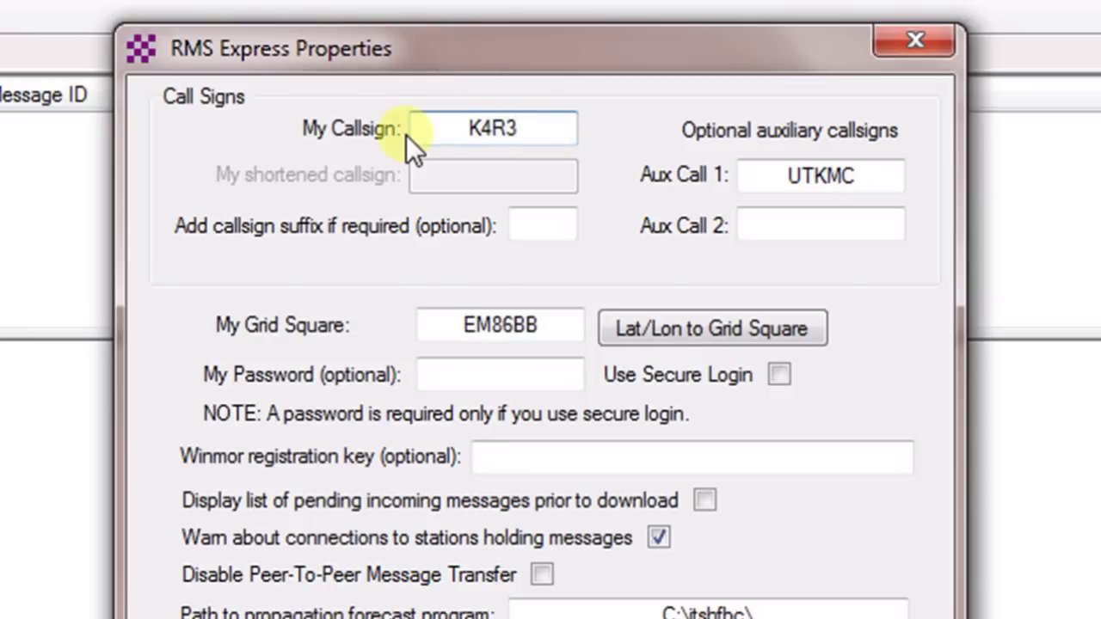
pyautogui.press('BackSpace')
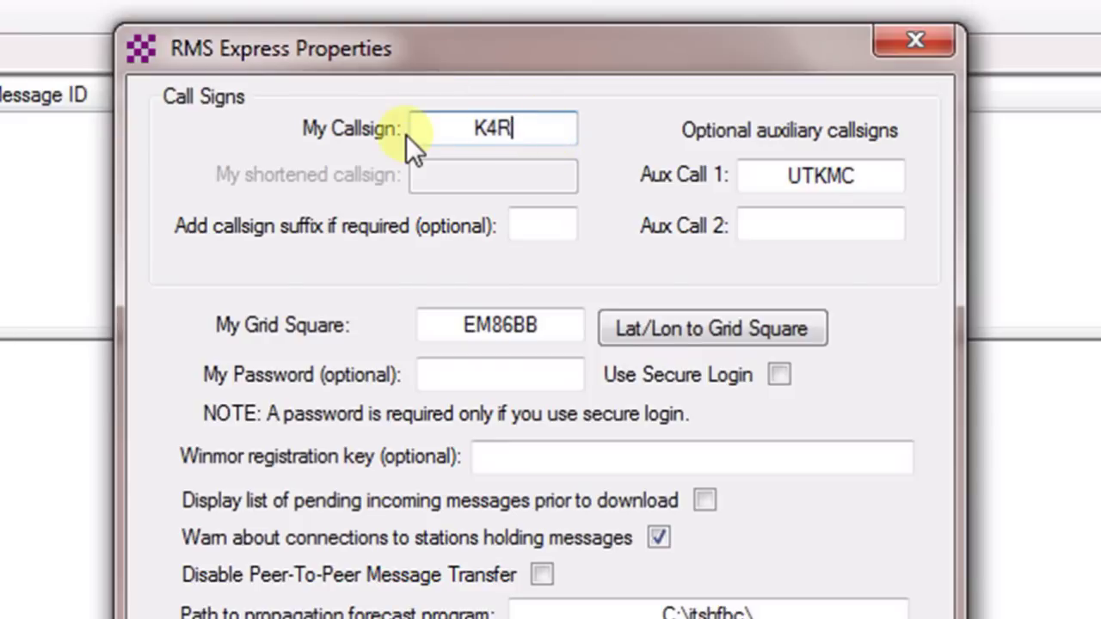
pyautogui.write('EF')
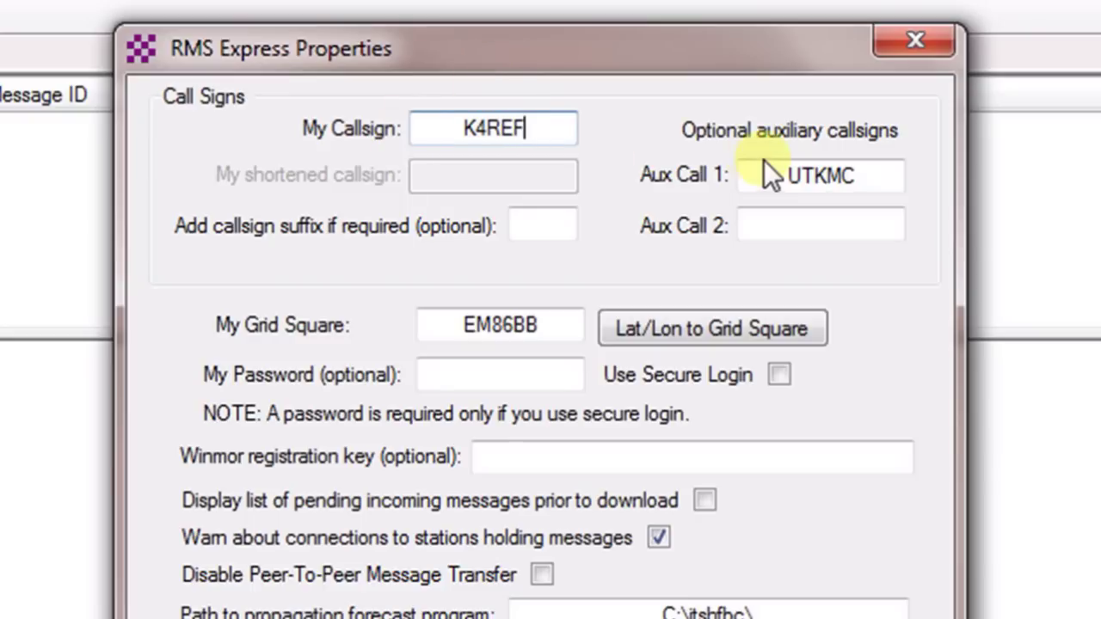
# Examine the auxiliary callsign, the latitude/longitude grid square calculator, and the optional password field in the properties
pyautogui.click(789, 176)
pyautogui.moveTo(789, 177); pyautogui.dragTo(889, 178)
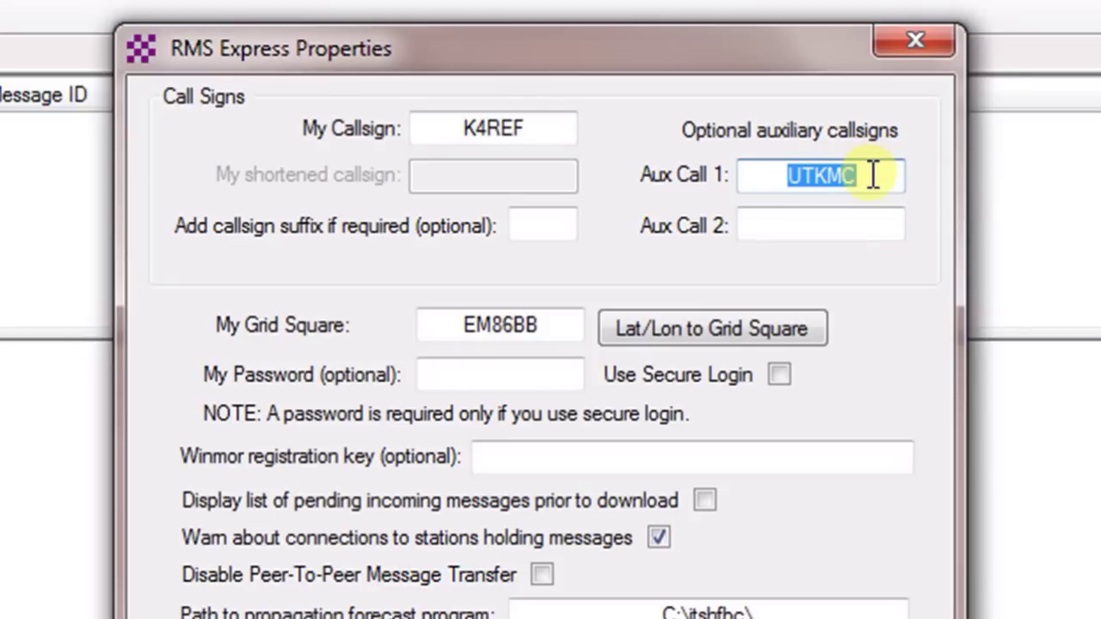
pyautogui.click(873, 175)
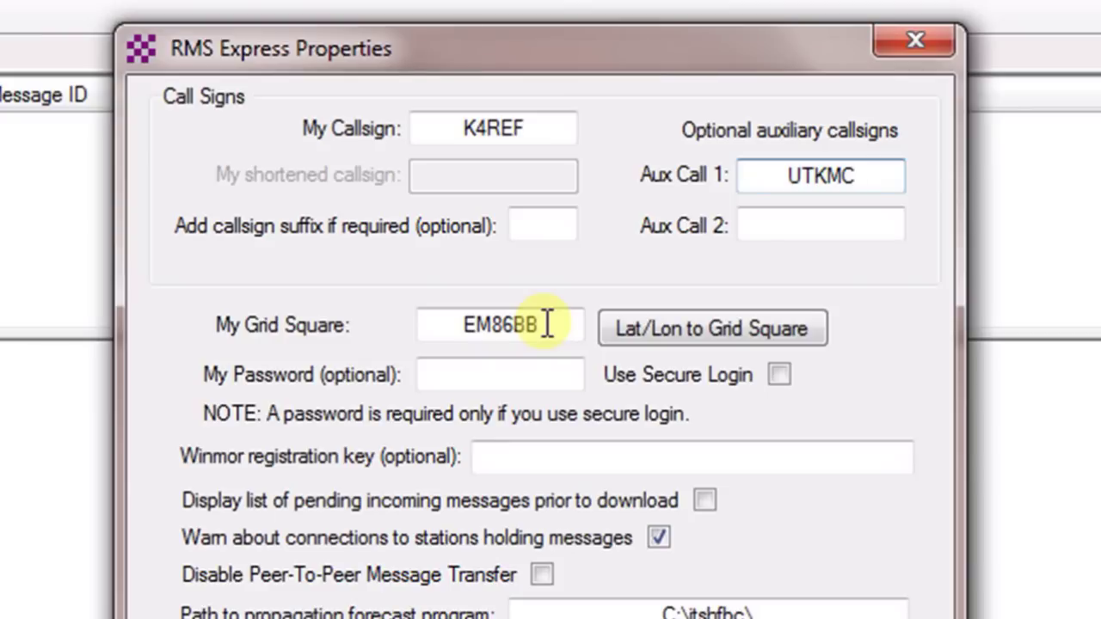
pyautogui.click(650, 328)
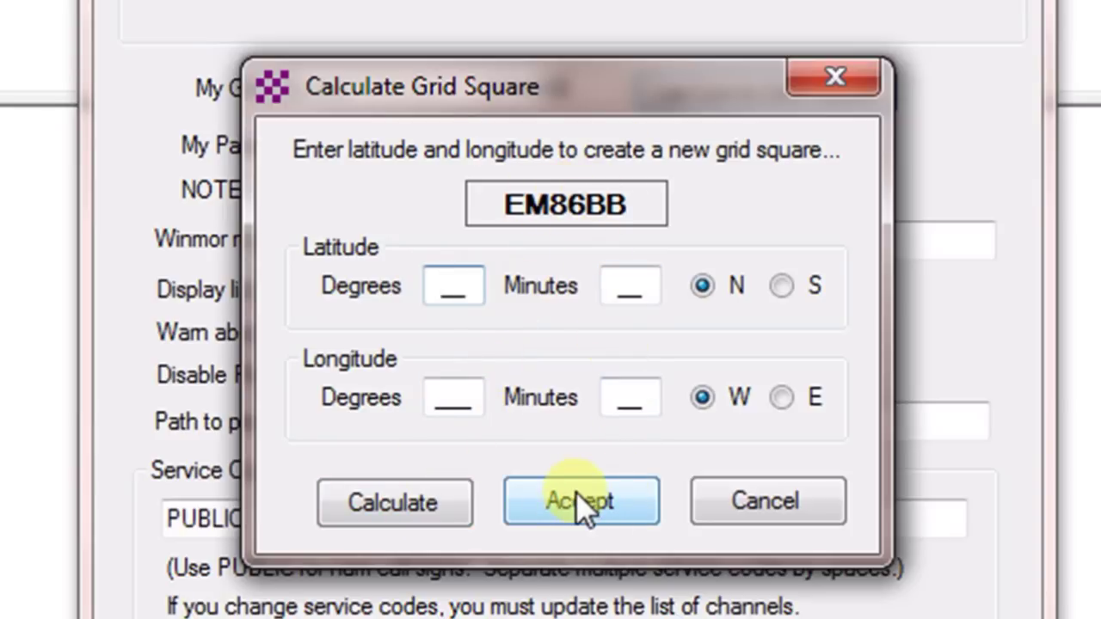
pyautogui.click(749, 508)
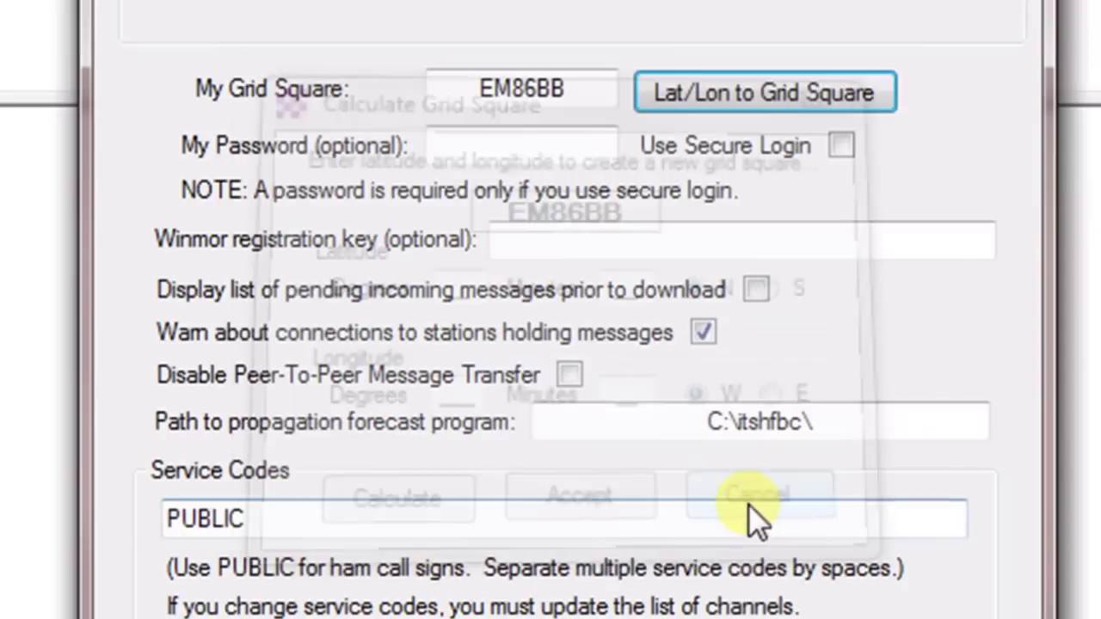
pyautogui.moveTo(588, 86); pyautogui.dragTo(438, 97)
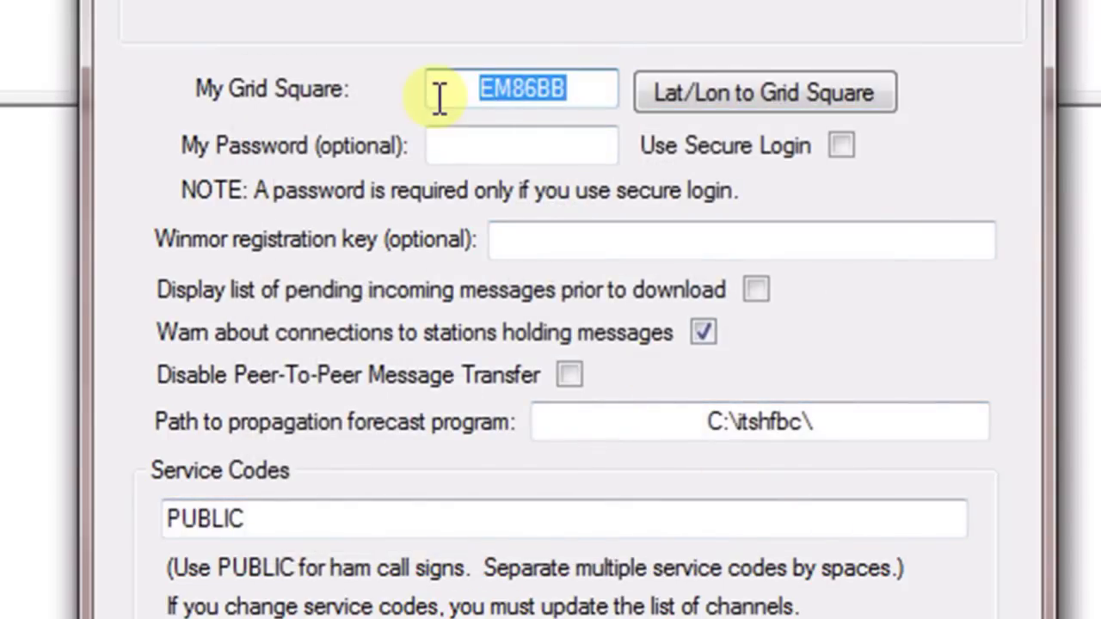
pyautogui.click(467, 148)
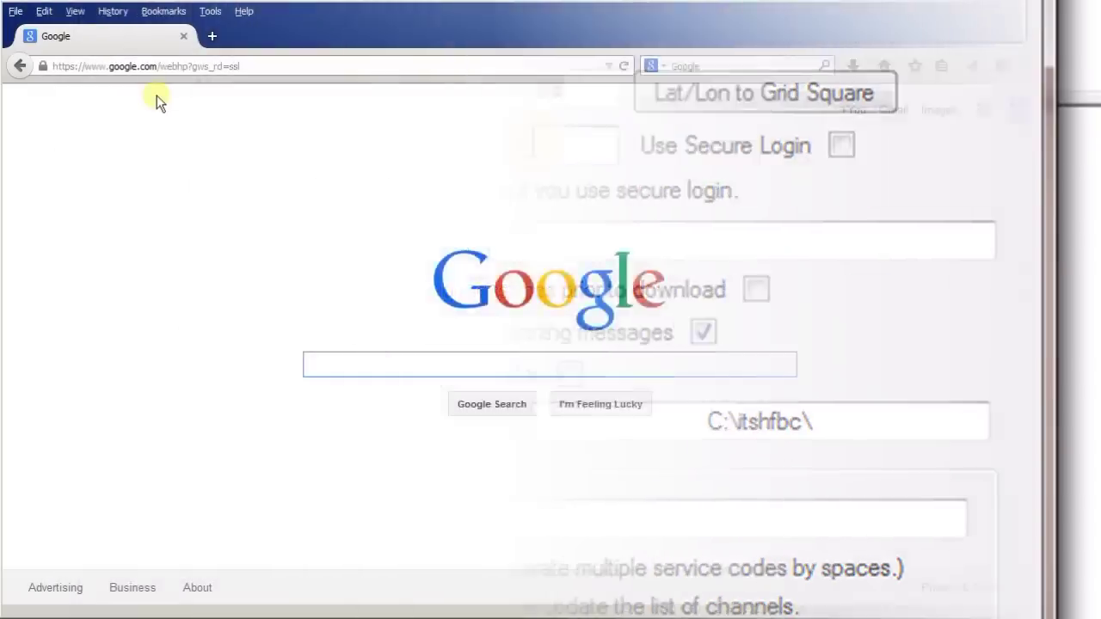
# Switch to the web browser, go to winlink.org and open the My Account login page
pyautogui.click(146, 66)
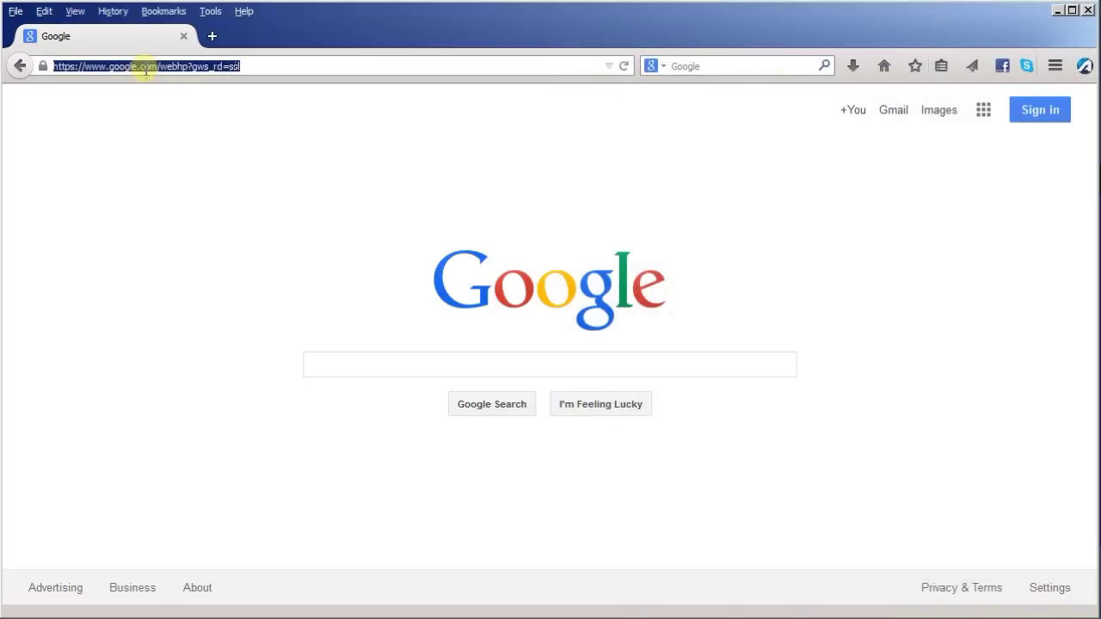
pyautogui.write('winlin')
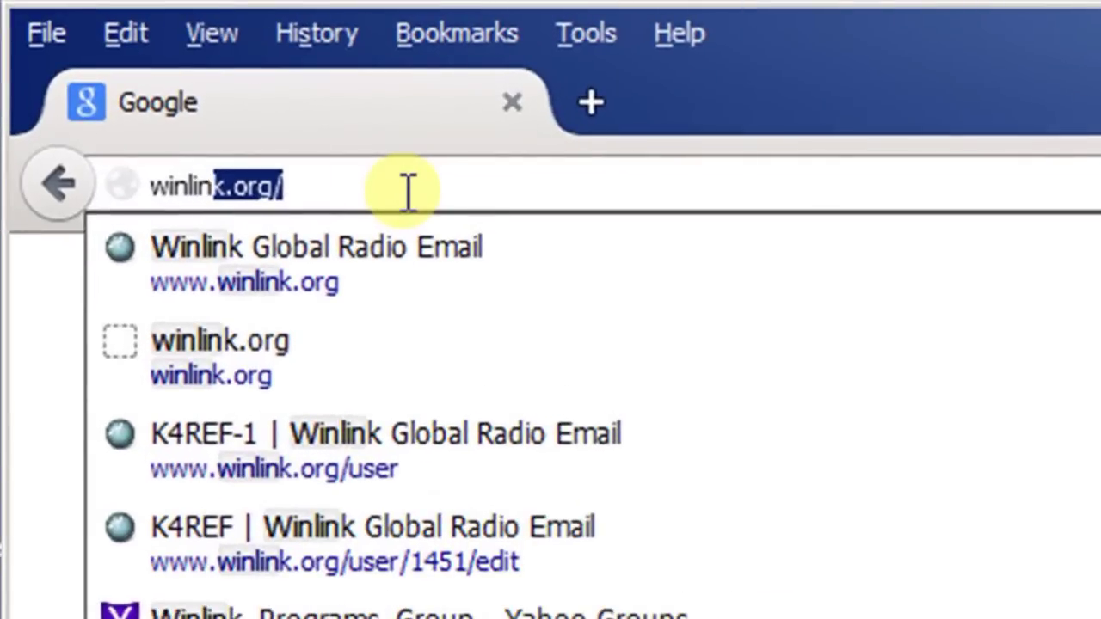
pyautogui.write('k.org')
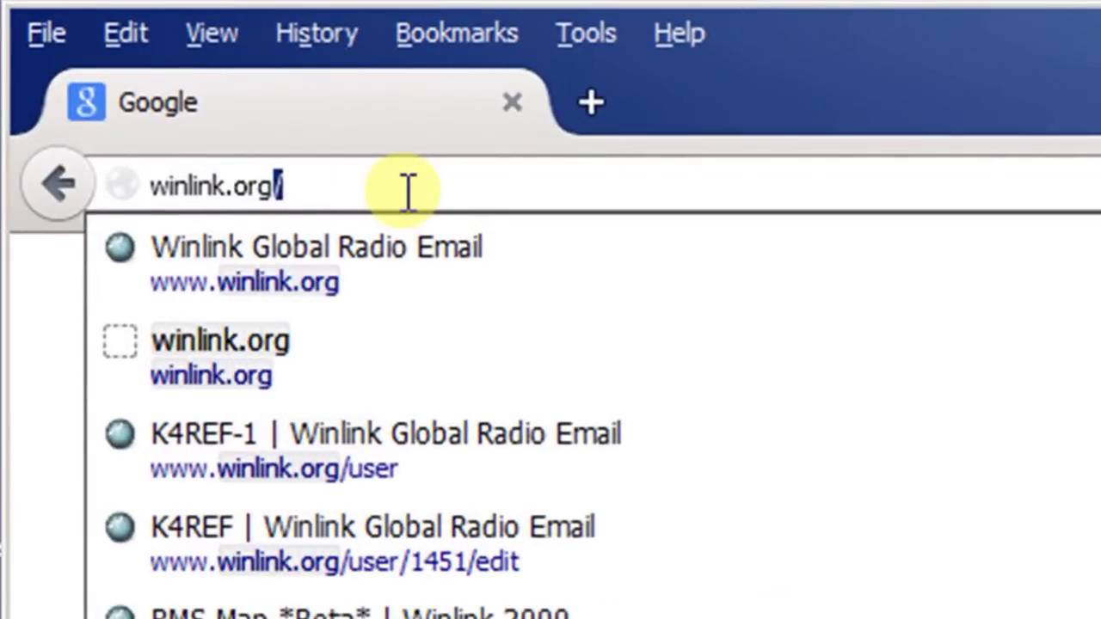
pyautogui.press('Return')
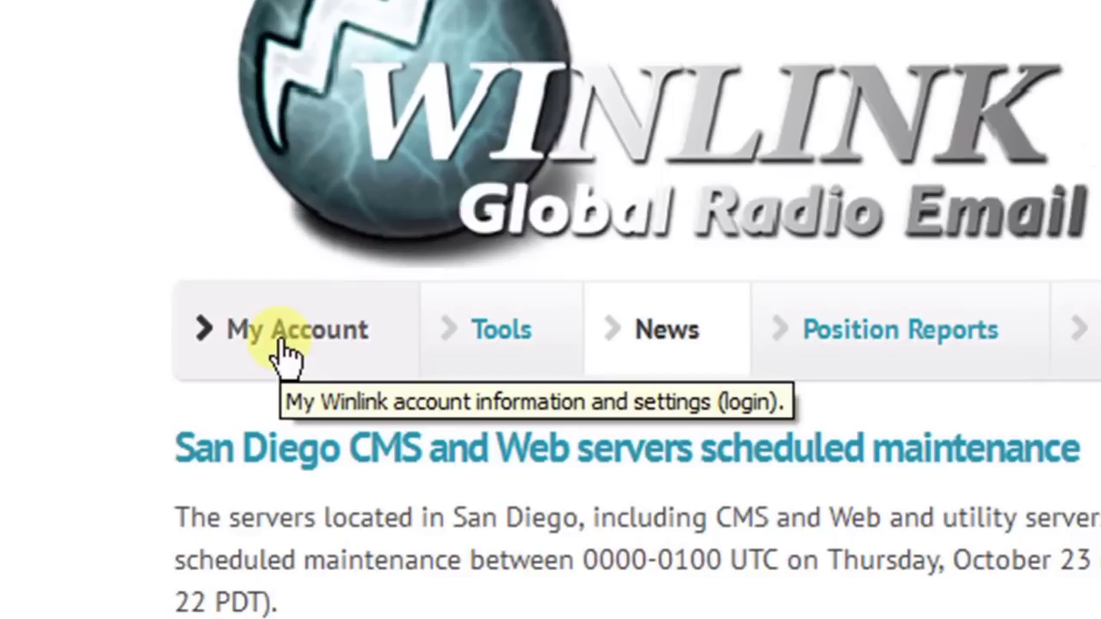
pyautogui.click(286, 352)
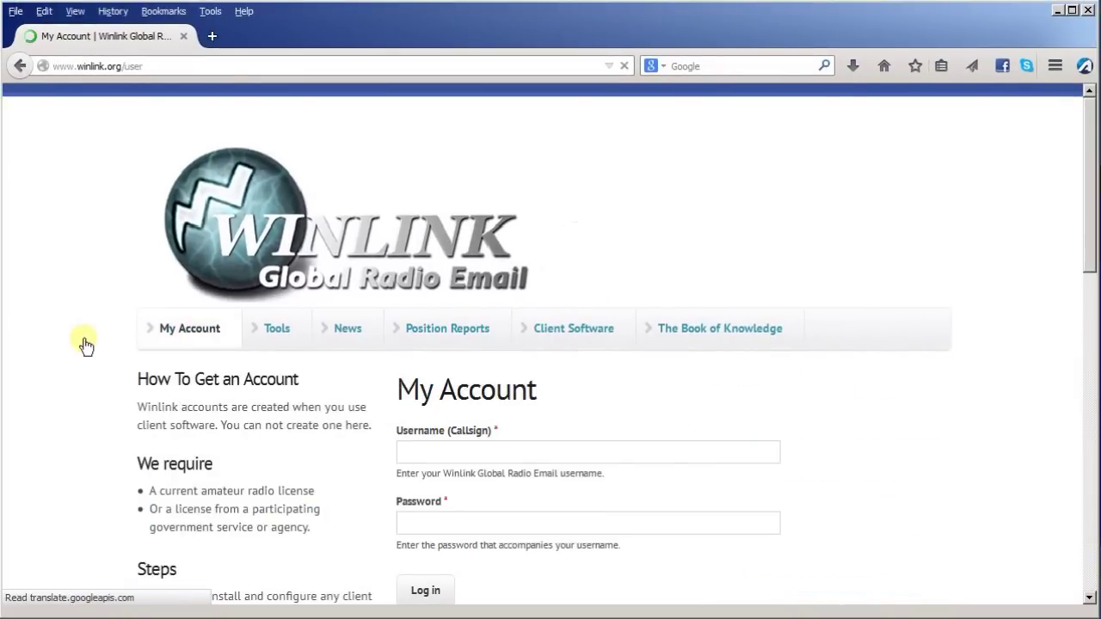
# Log in to the Winlink account with the callsign as username and the account password
pyautogui.scroll(-5, 86, 346)
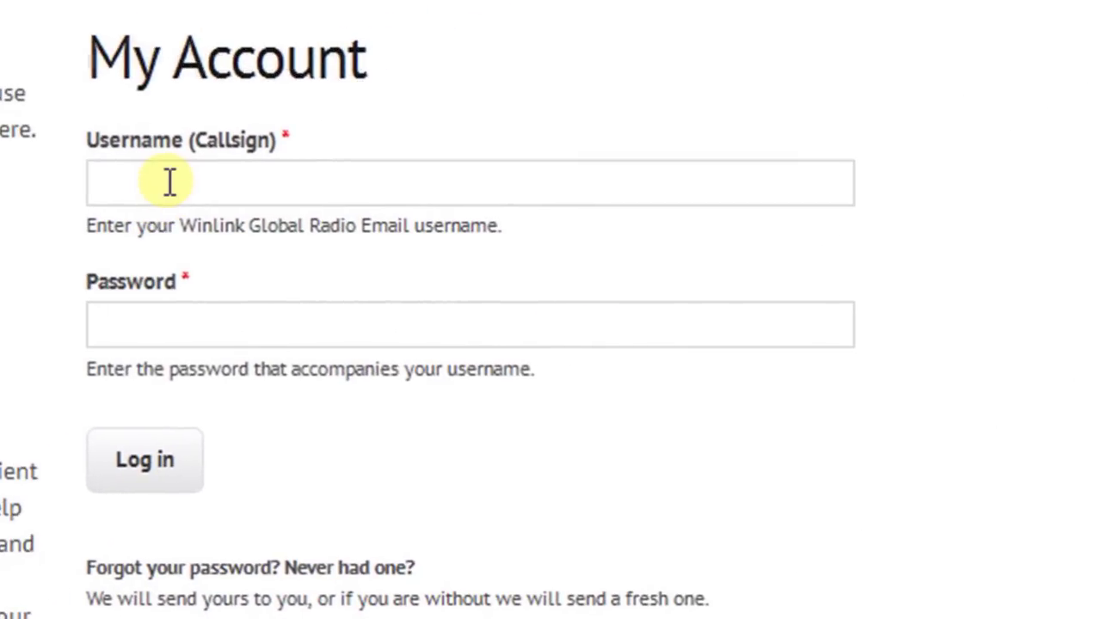
pyautogui.click(170, 182)
pyautogui.click(159, 316)
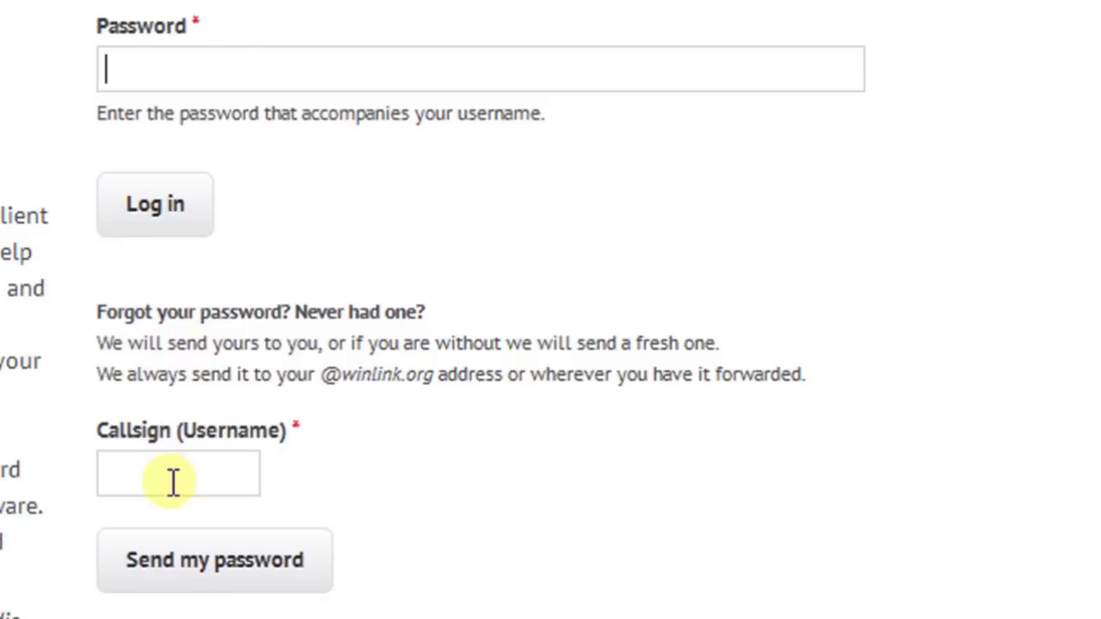
pyautogui.click(173, 481)
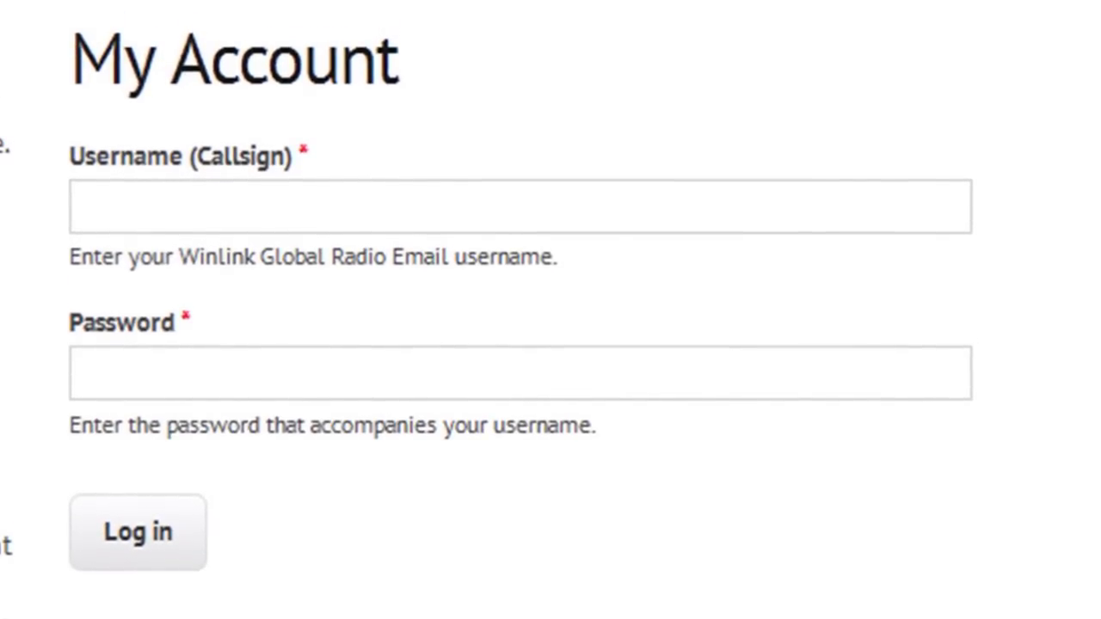
pyautogui.click(138, 532)
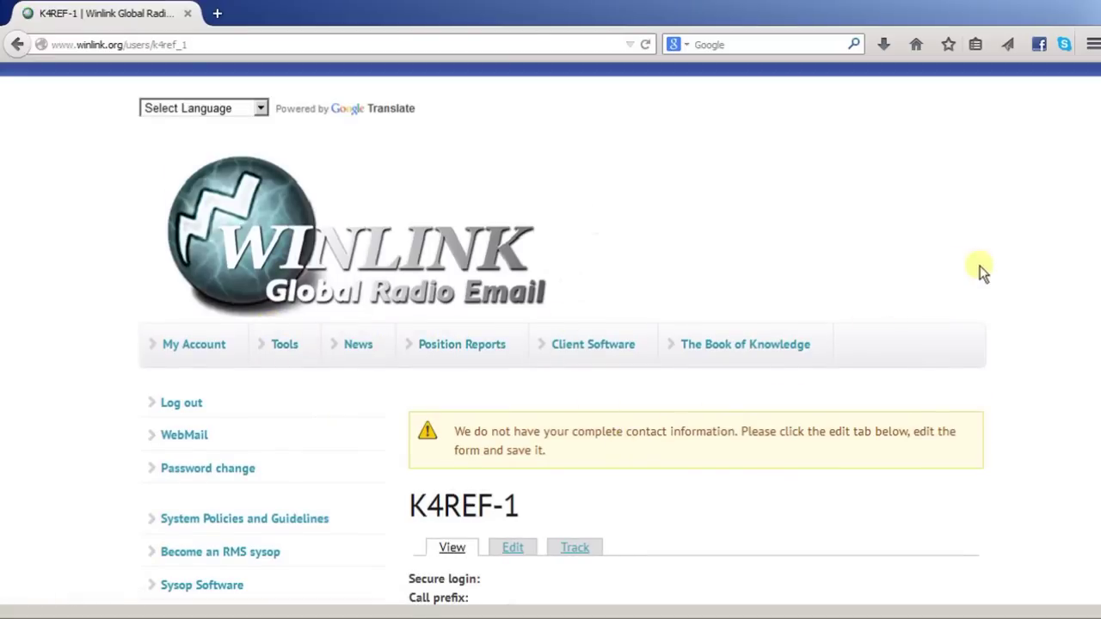
# Change the Winlink account password by entering the new password in the Password and Confirm password fields
pyautogui.scroll(-1, 1092, 249)
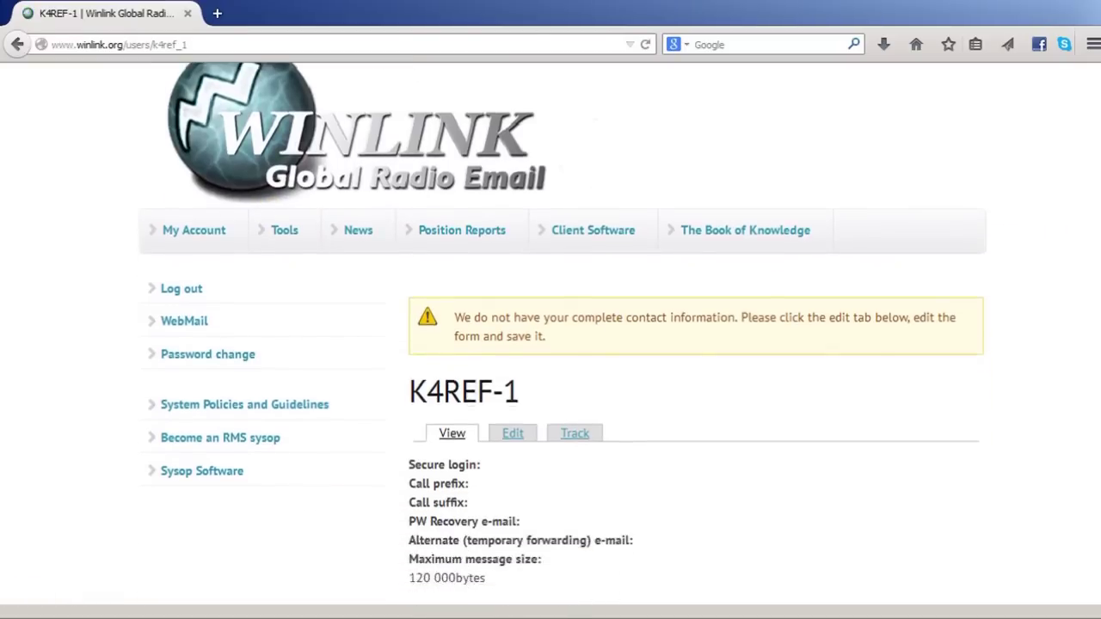
pyautogui.scroll(-2, 411, 330)
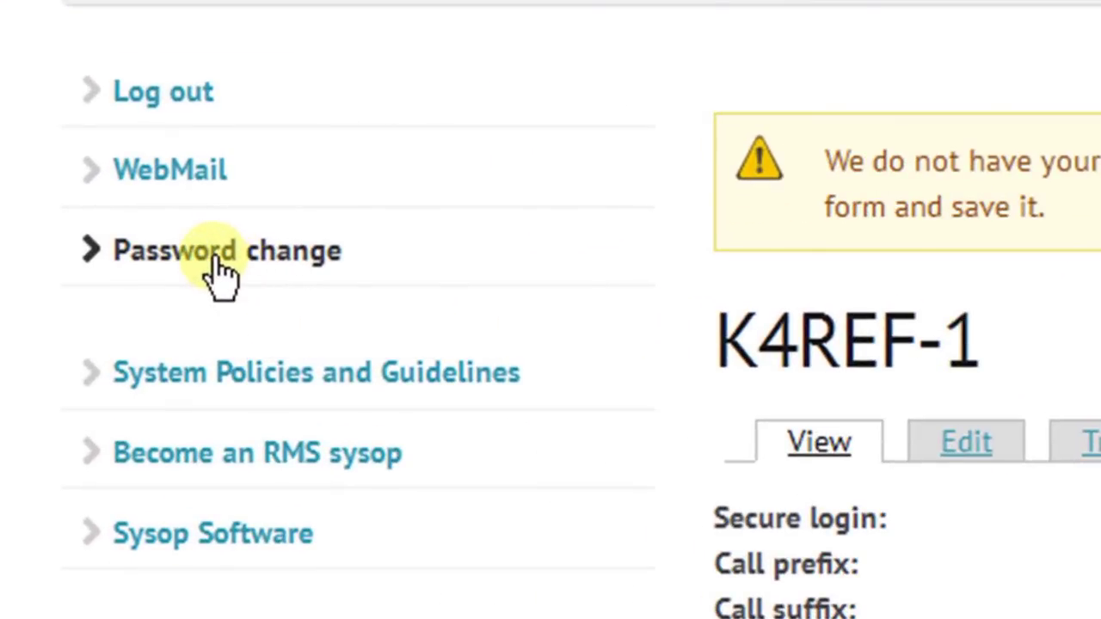
pyautogui.scroll(-1, 219, 271)
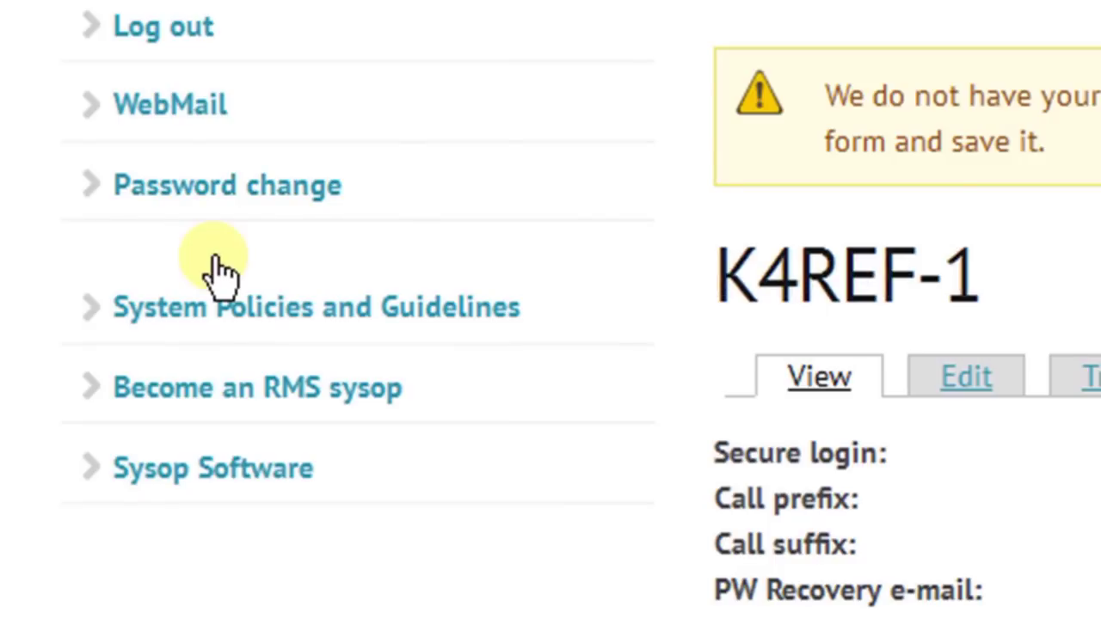
pyautogui.click(227, 185)
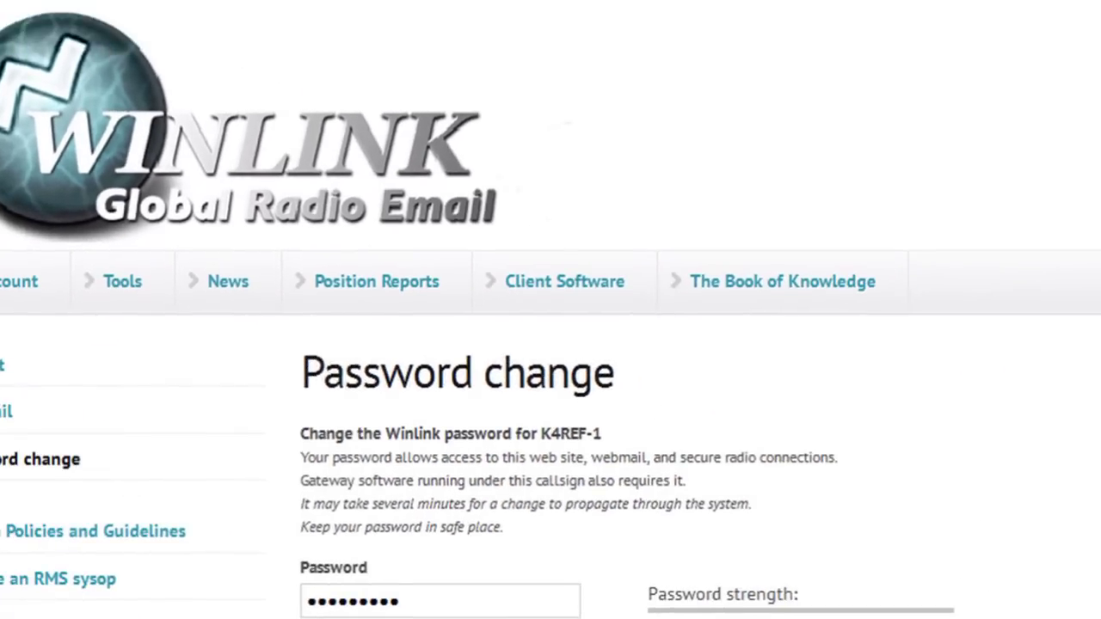
pyautogui.scroll(-5, 550, 310)
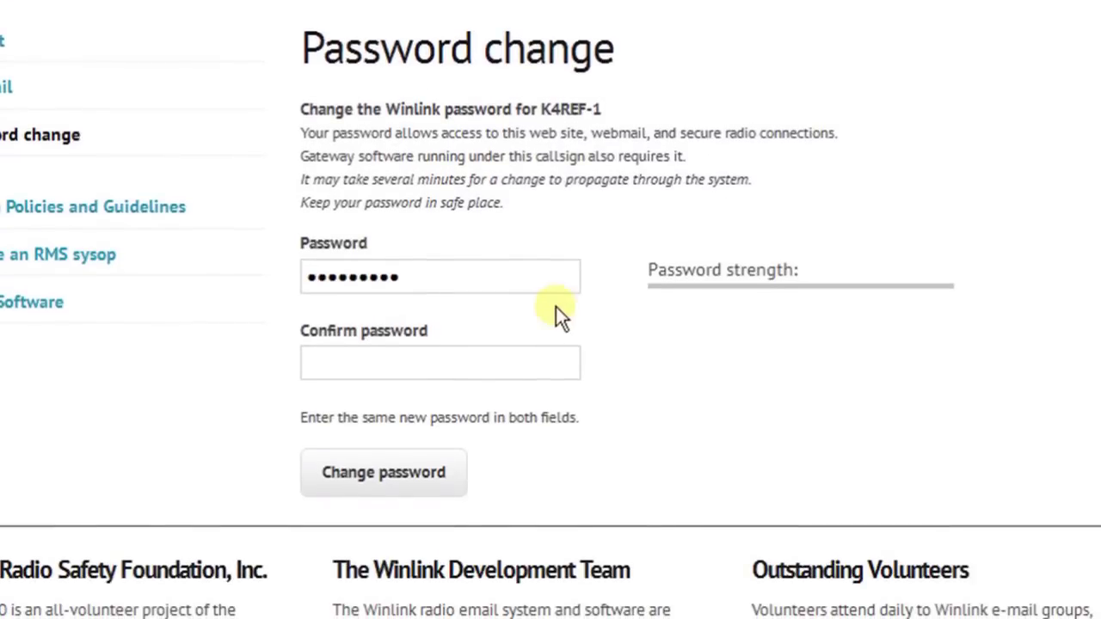
pyautogui.moveTo(405, 272); pyautogui.dragTo(260, 273)
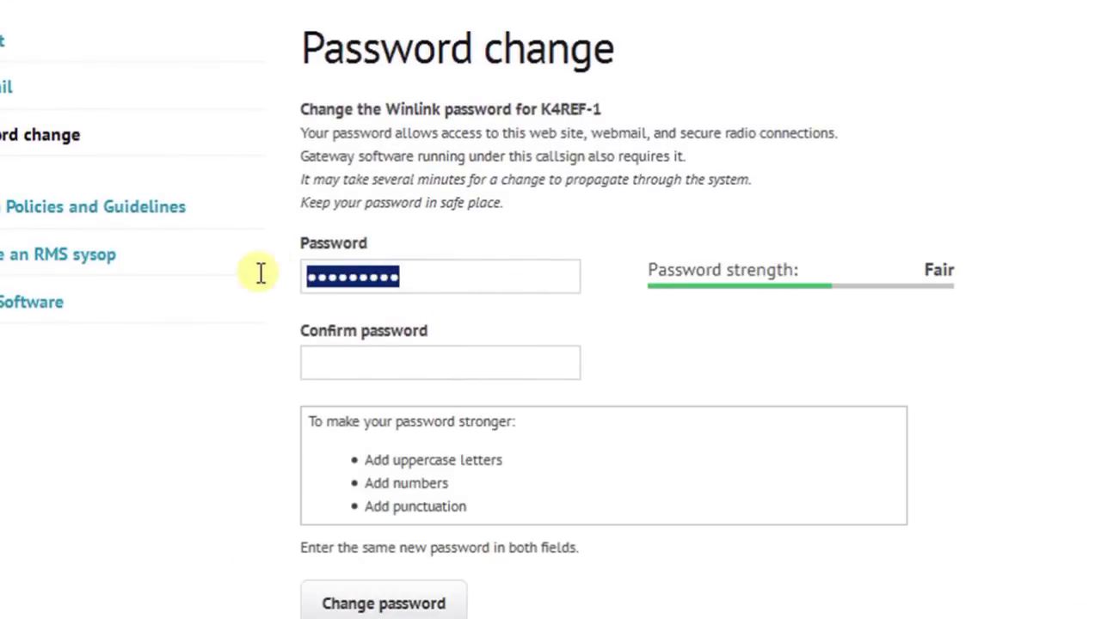
pyautogui.write('•••••••••')
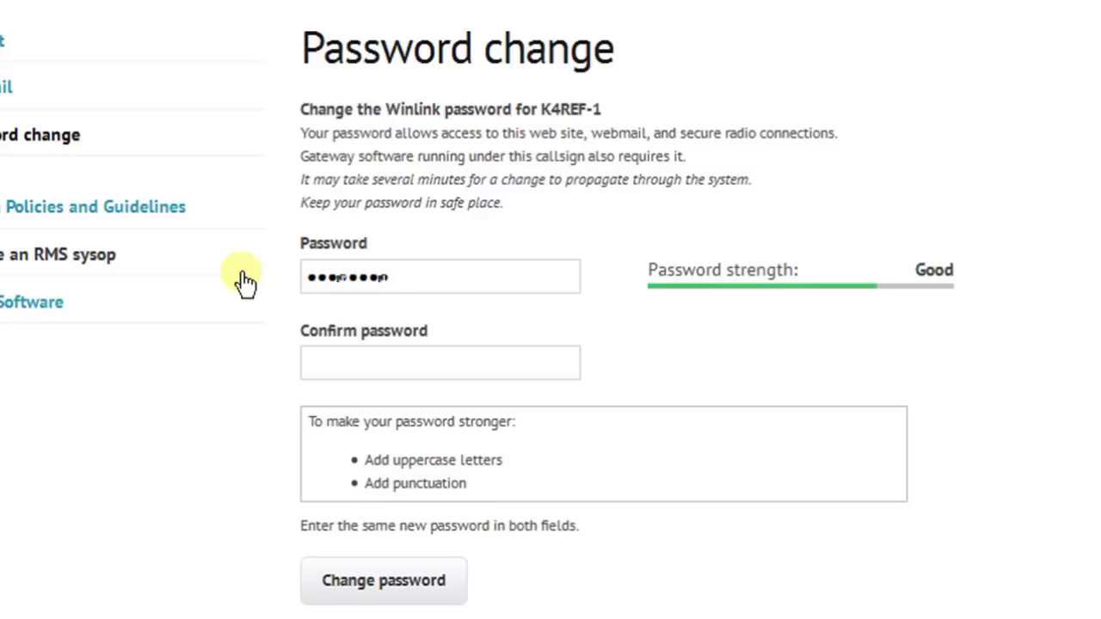
pyautogui.click(317, 360)
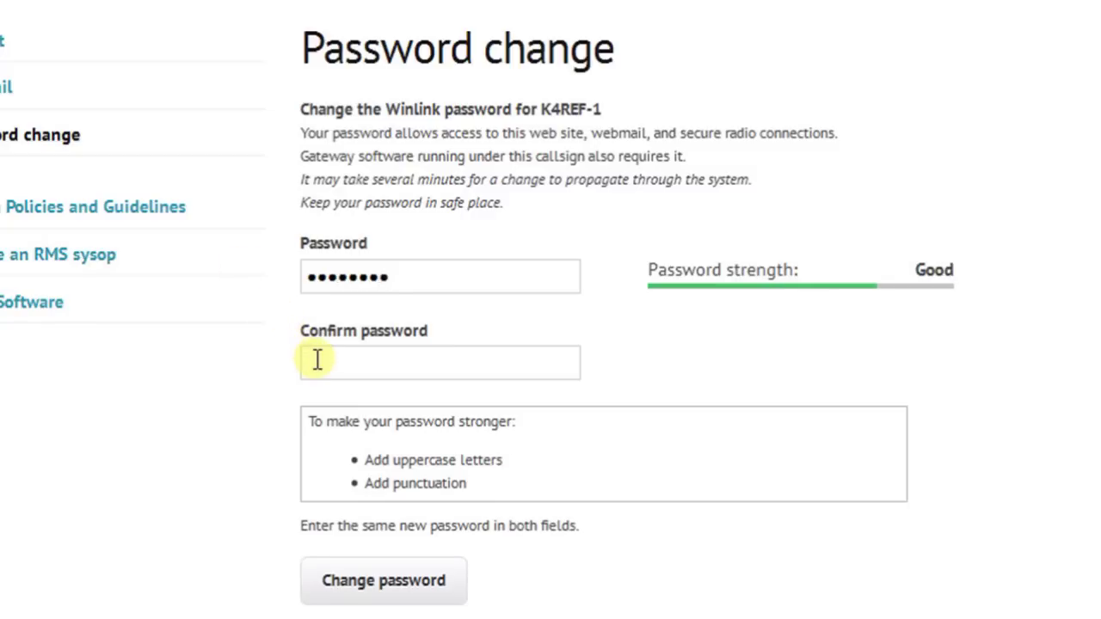
pyautogui.write('•••••••••')
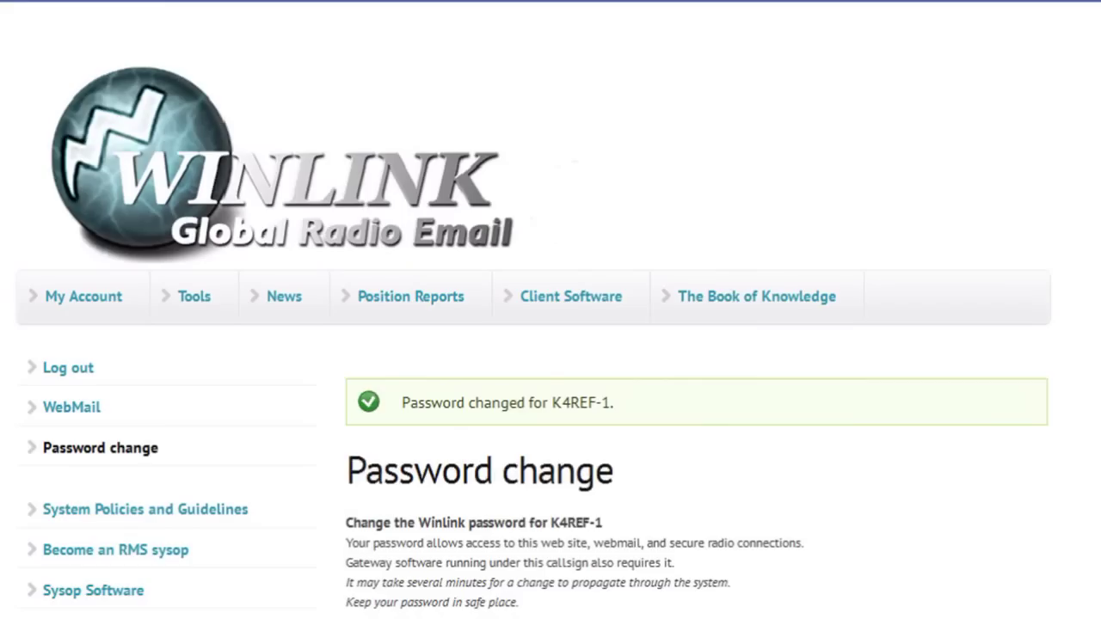
pyautogui.scroll(1, 307, 373)
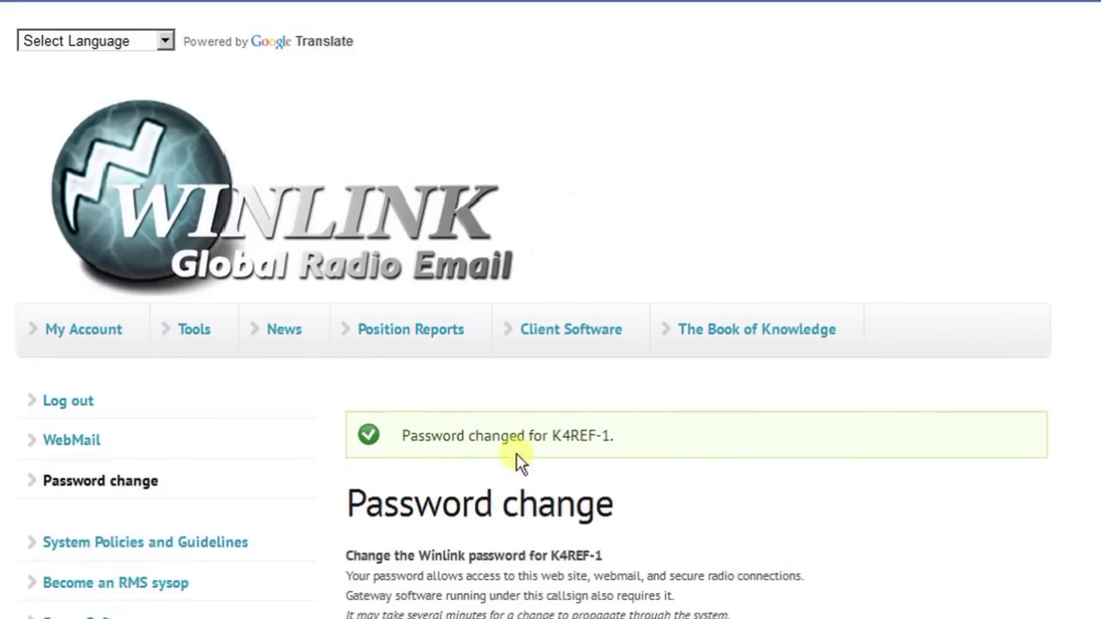
# Open the account profile for editing and bring up its contact information form
pyautogui.click(83, 327)
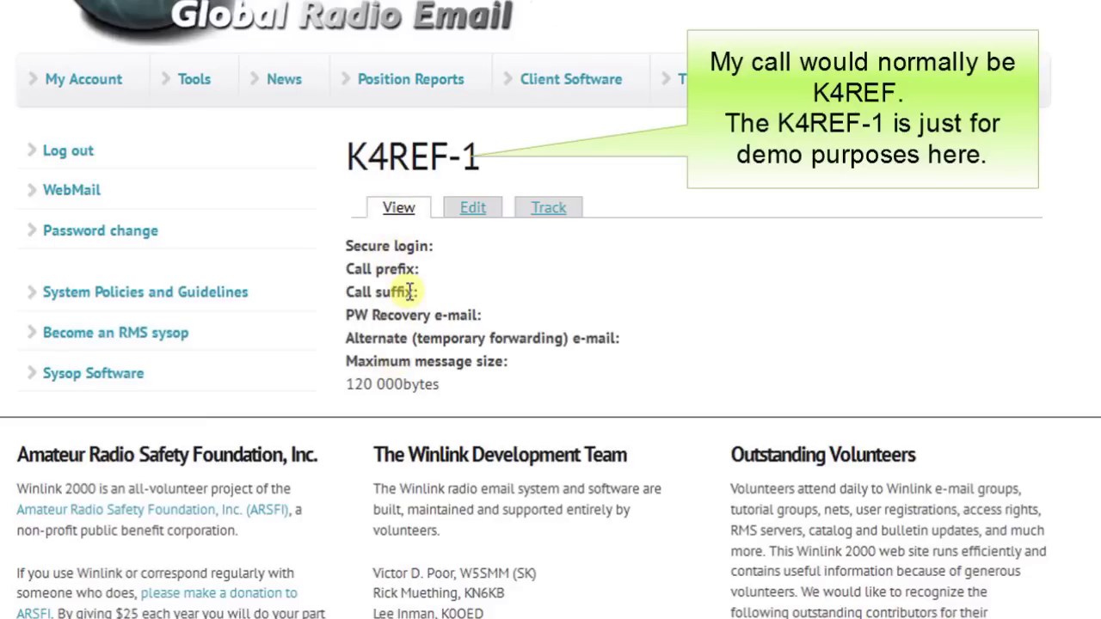
pyautogui.click(473, 210)
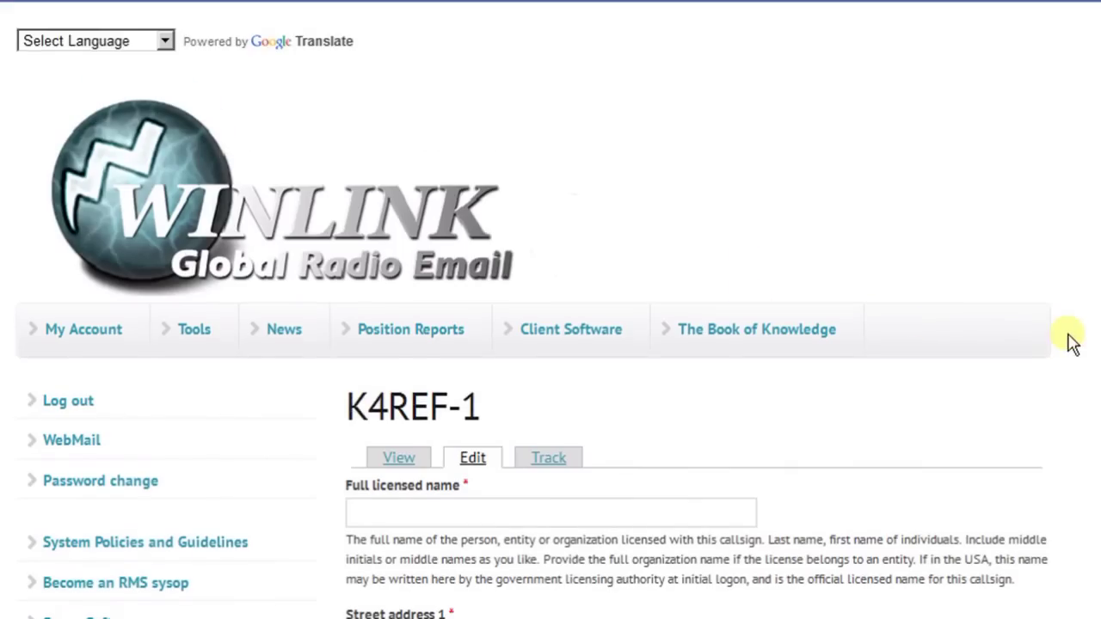
pyautogui.scroll(-2, 1070, 340)
pyautogui.scroll(-4, 1071, 339)
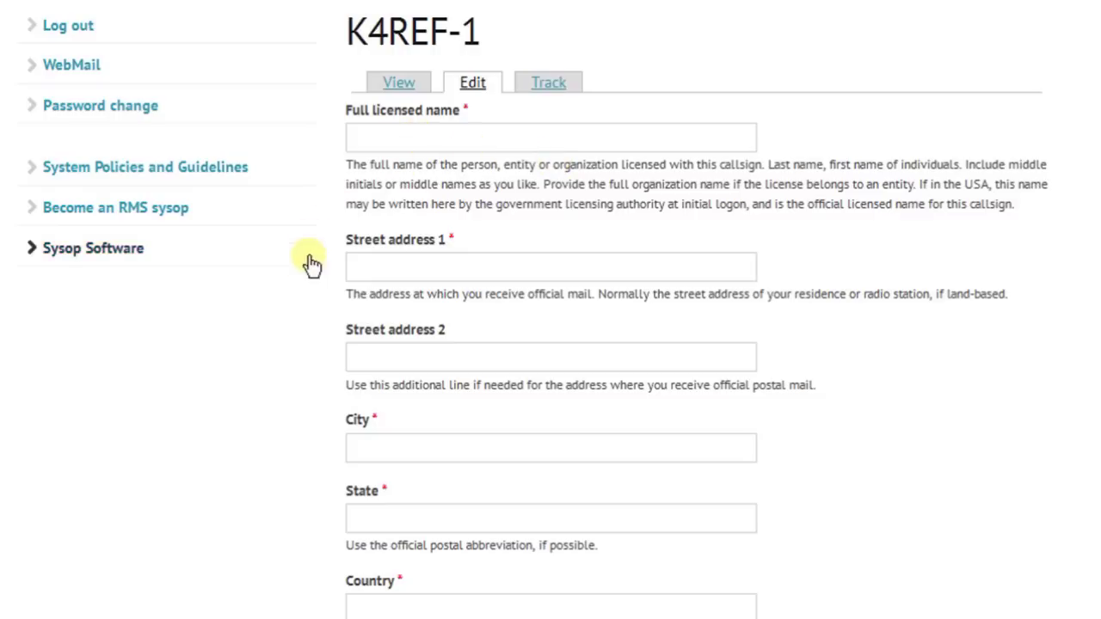
# Review the profile form's contact fields, from the full licensed name through the address, e-mail, grid square and comments
pyautogui.scroll(-3, 325, 287)
pyautogui.scroll(-5, 318, 293)
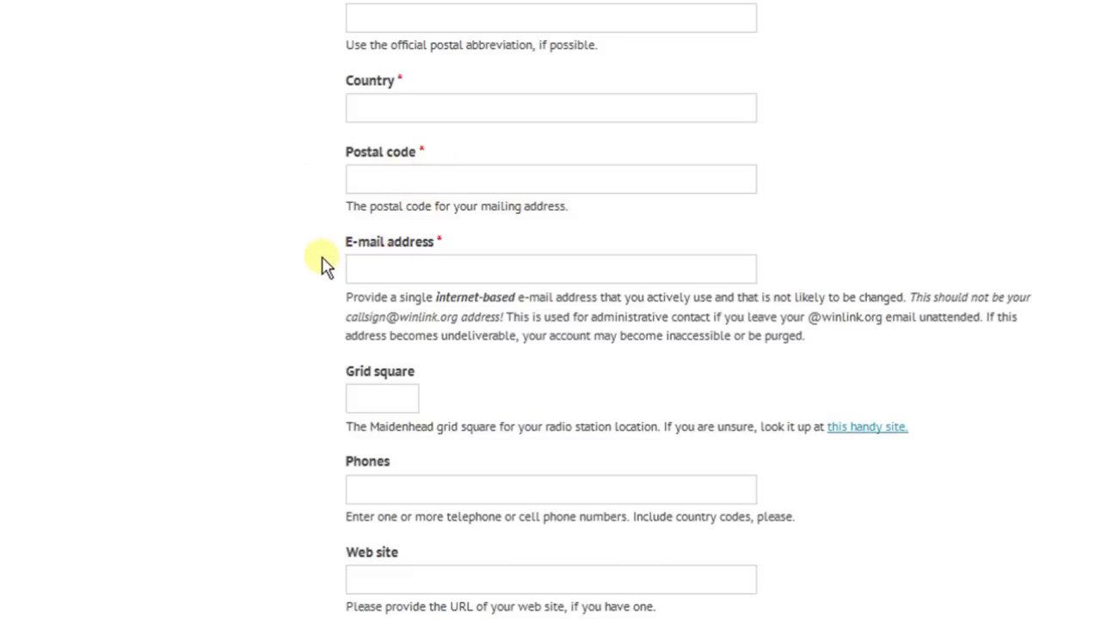
pyautogui.scroll(-3, 318, 264)
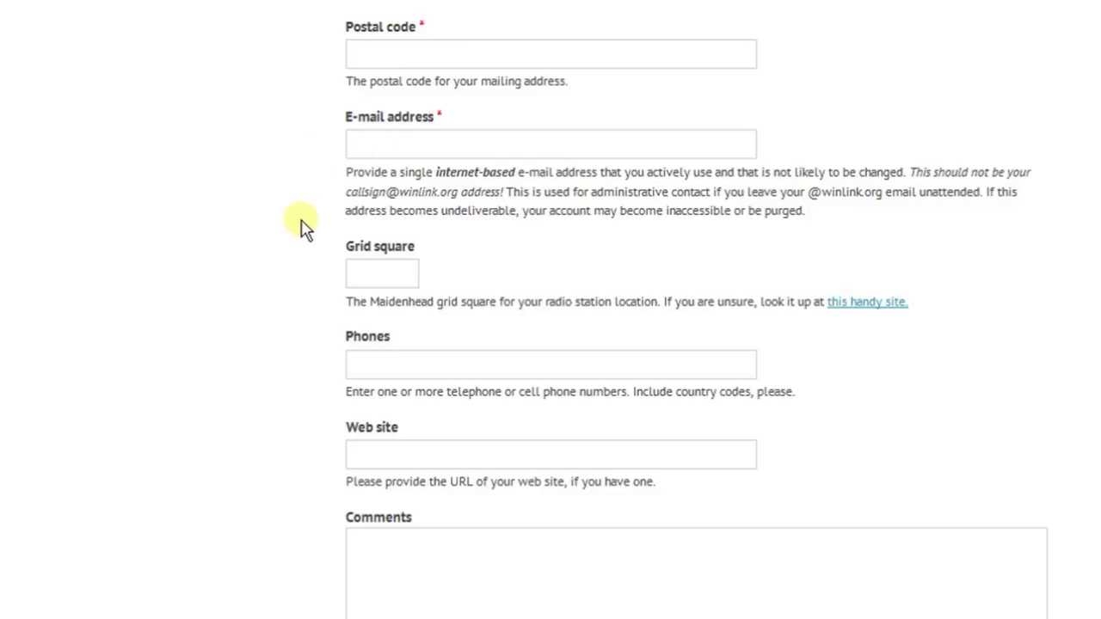
pyautogui.scroll(-3, 305, 282)
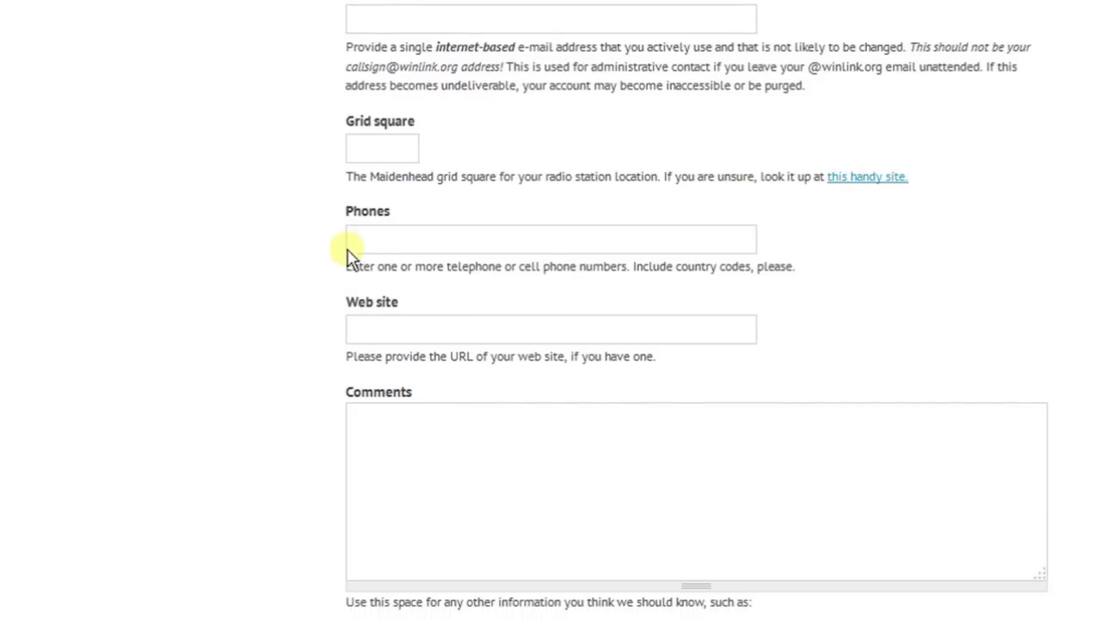
pyautogui.scroll(-3, 313, 264)
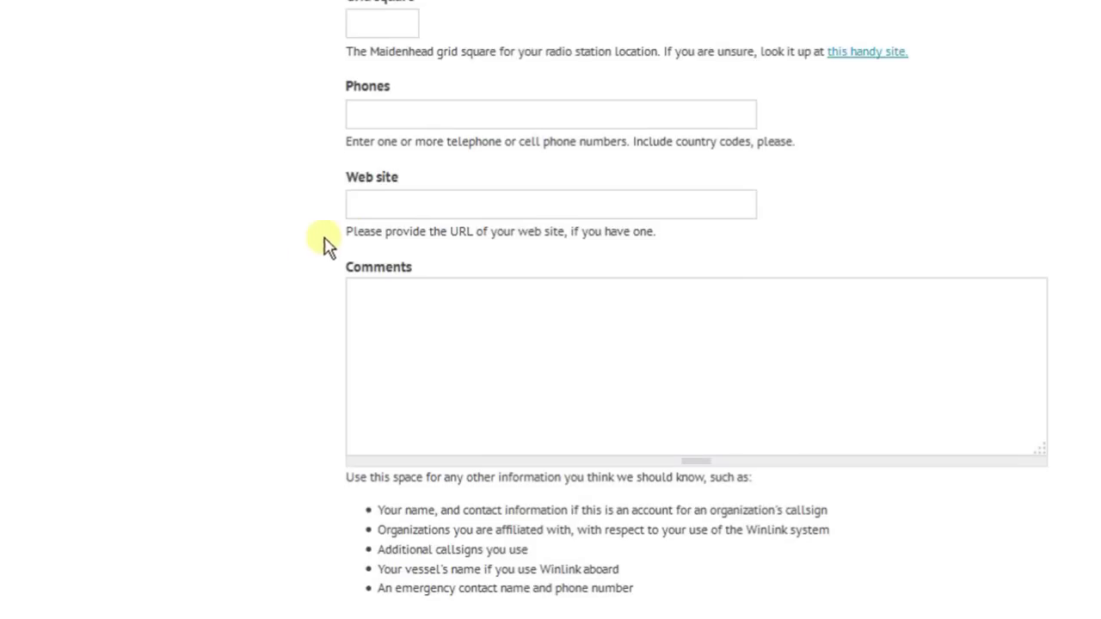
pyautogui.scroll(-3, 325, 278)
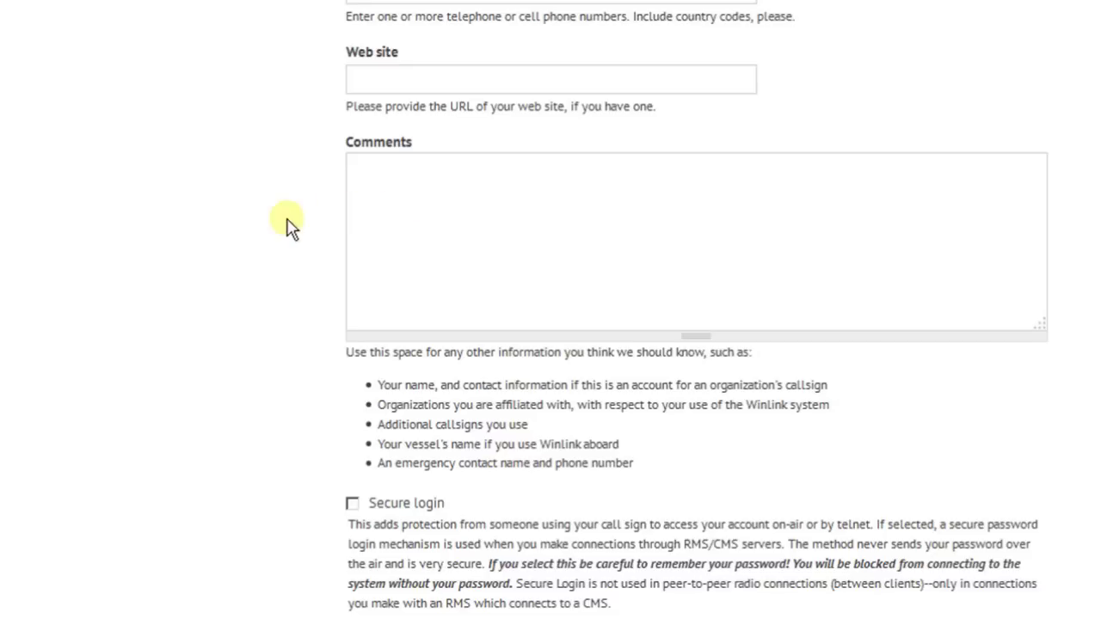
# Enable Secure login in the account profile, check the remaining e-mail, call prefix and message size settings, and save the profile
pyautogui.scroll(-3, 284, 231)
pyautogui.scroll(-6, 285, 230)
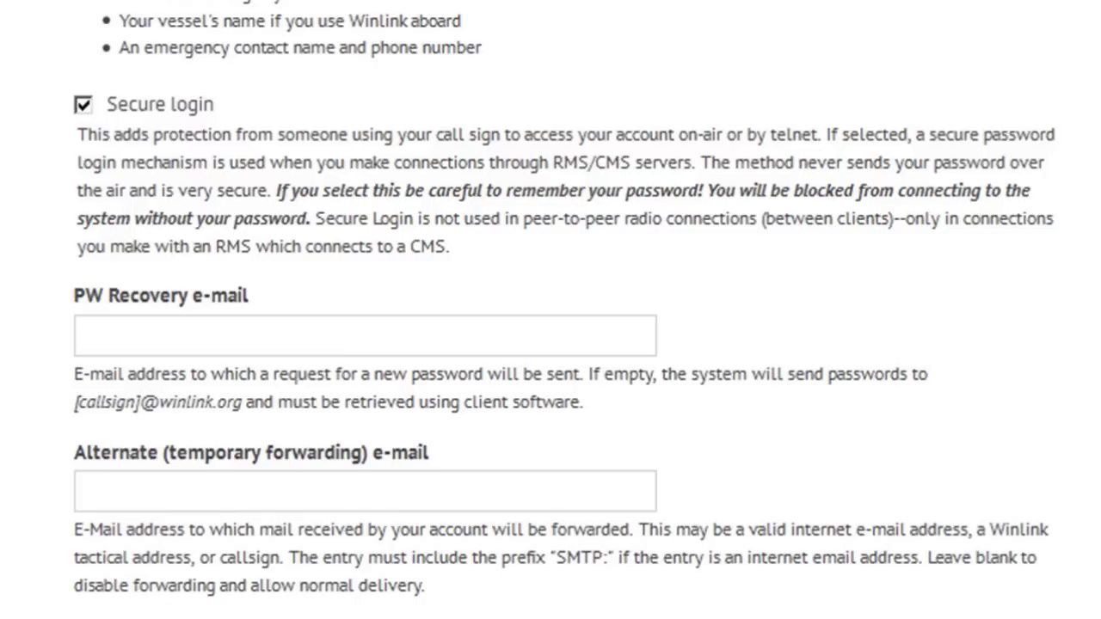
pyautogui.scroll(-1, 221, 256)
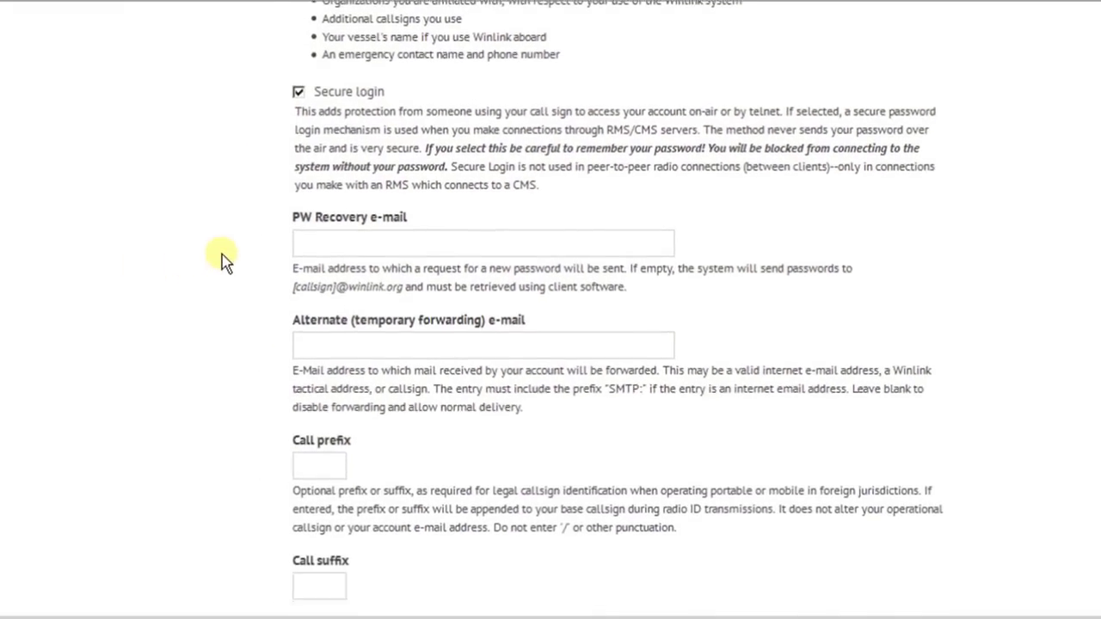
pyautogui.scroll(-2, 222, 262)
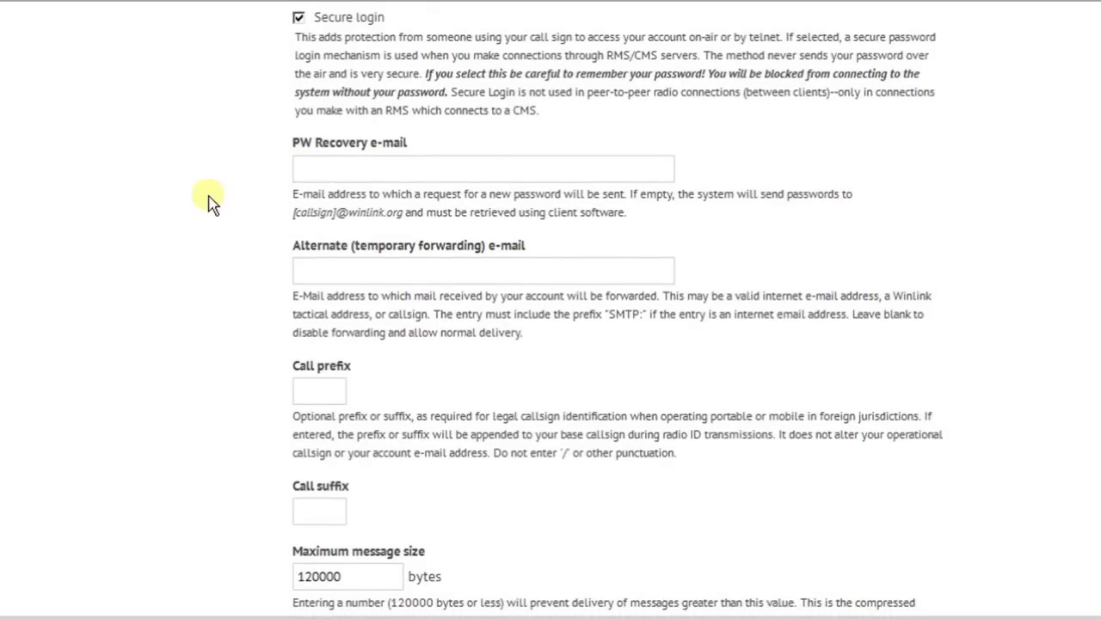
pyautogui.scroll(-3, 216, 246)
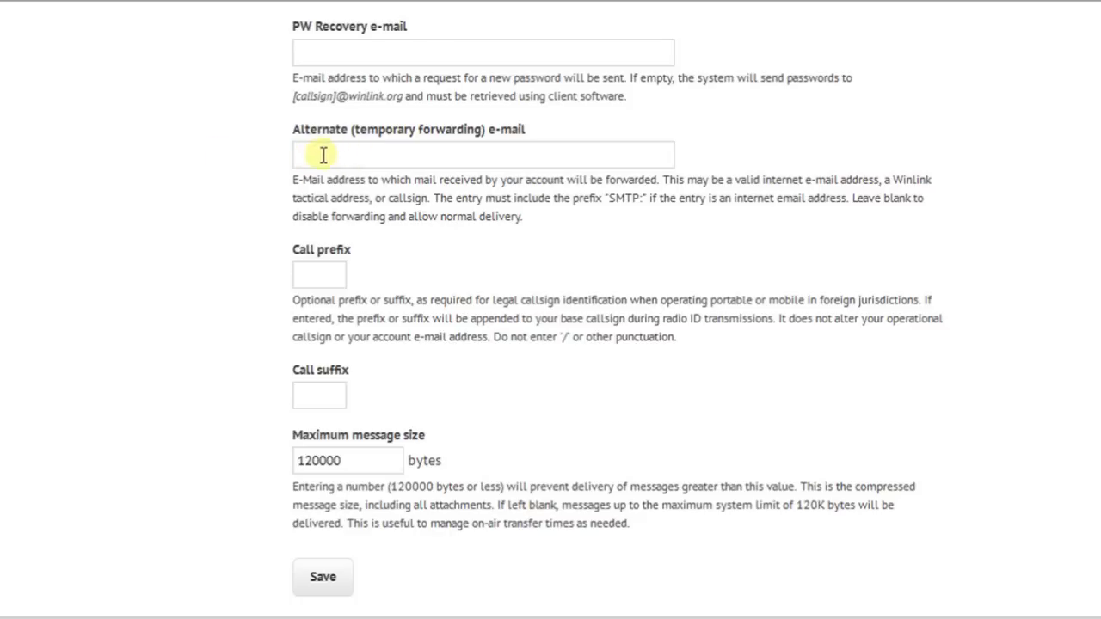
pyautogui.scroll(-3, 214, 246)
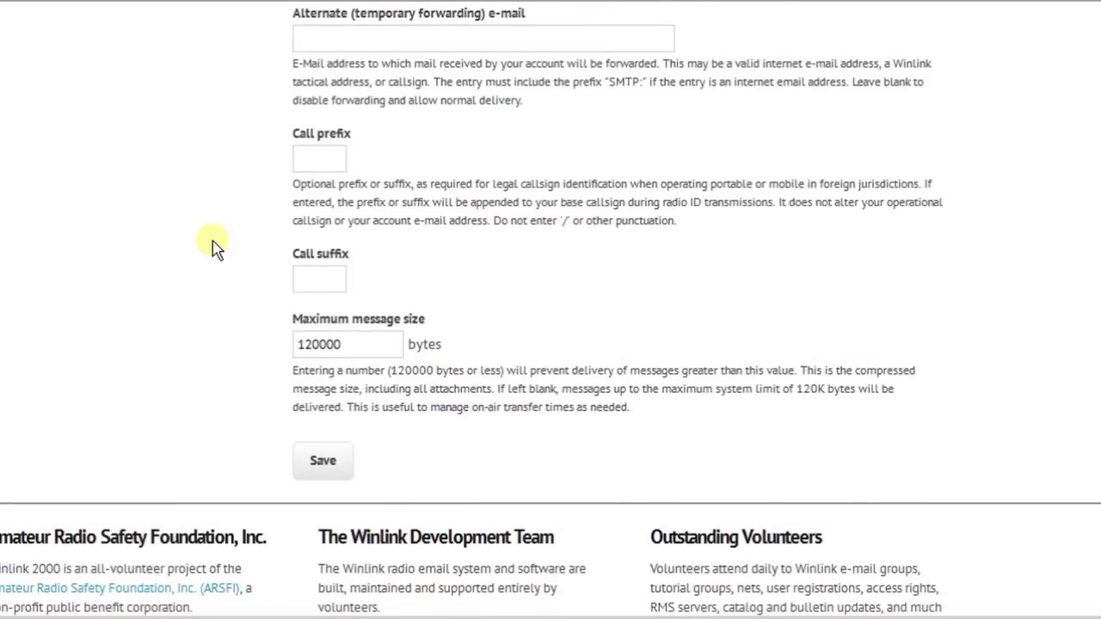
pyautogui.scroll(-3, 265, 268)
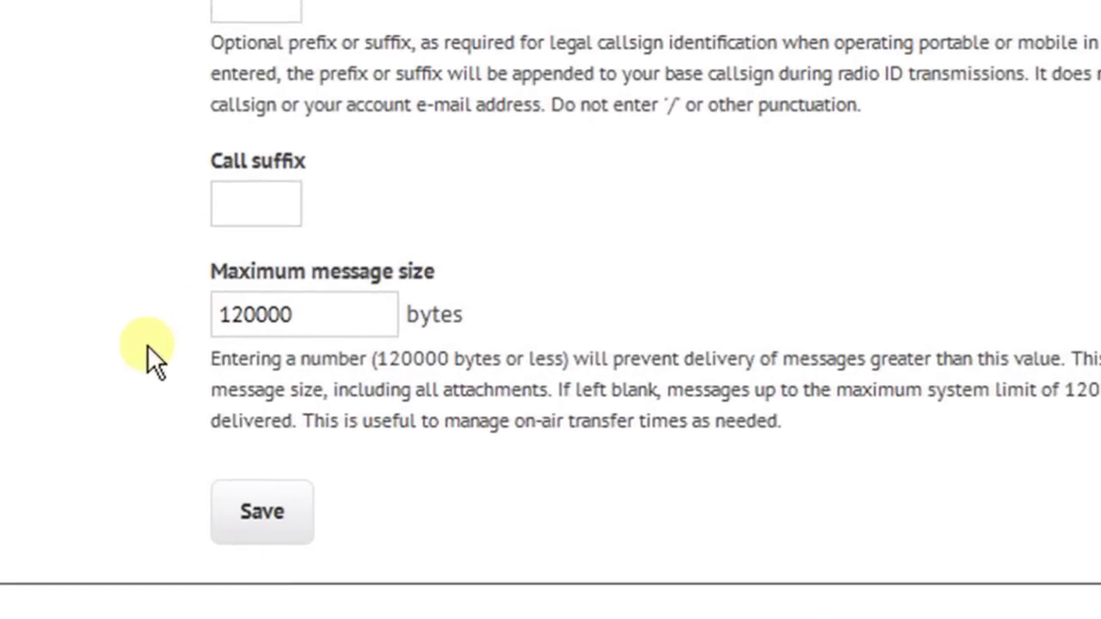
pyautogui.click(246, 509)
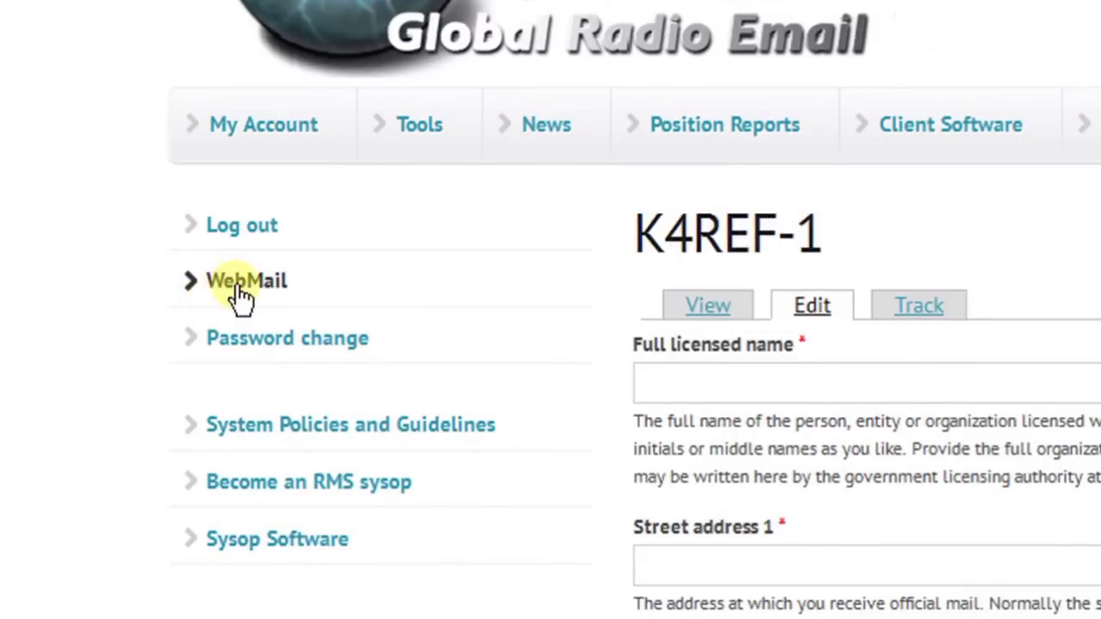
# Open the account's WebMail, look at its settings, and log out of it
pyautogui.click(243, 293)
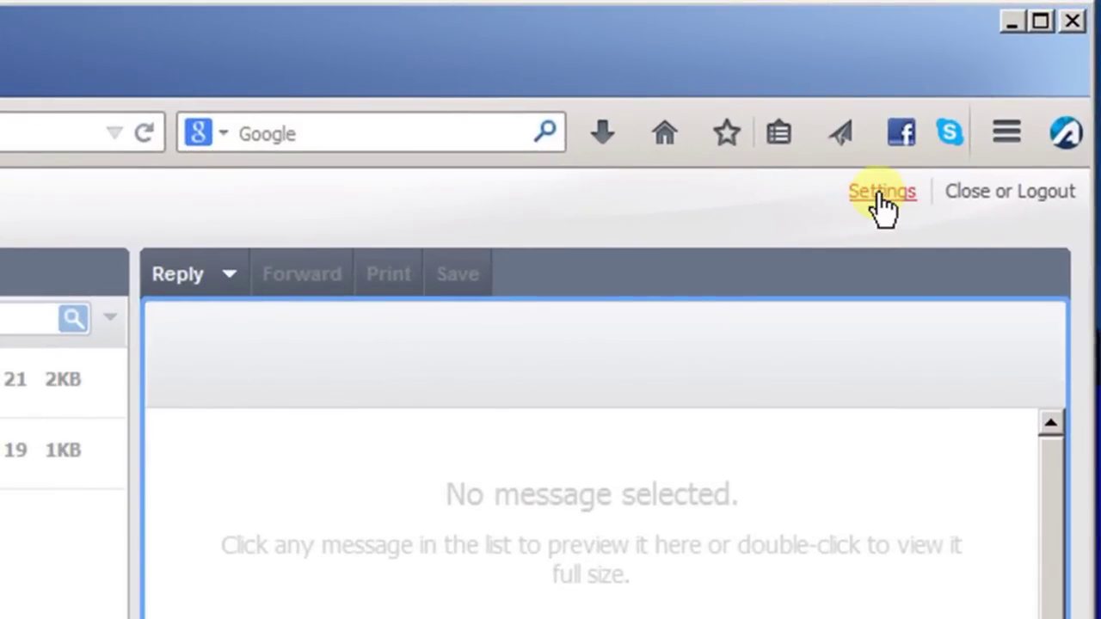
pyautogui.click(882, 202)
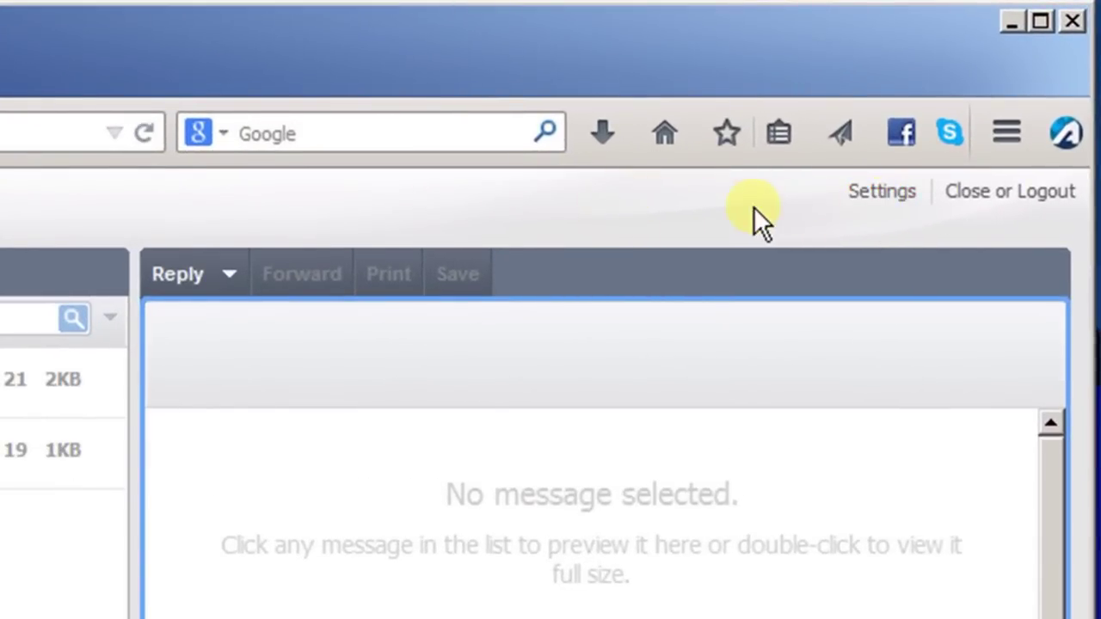
pyautogui.click(997, 192)
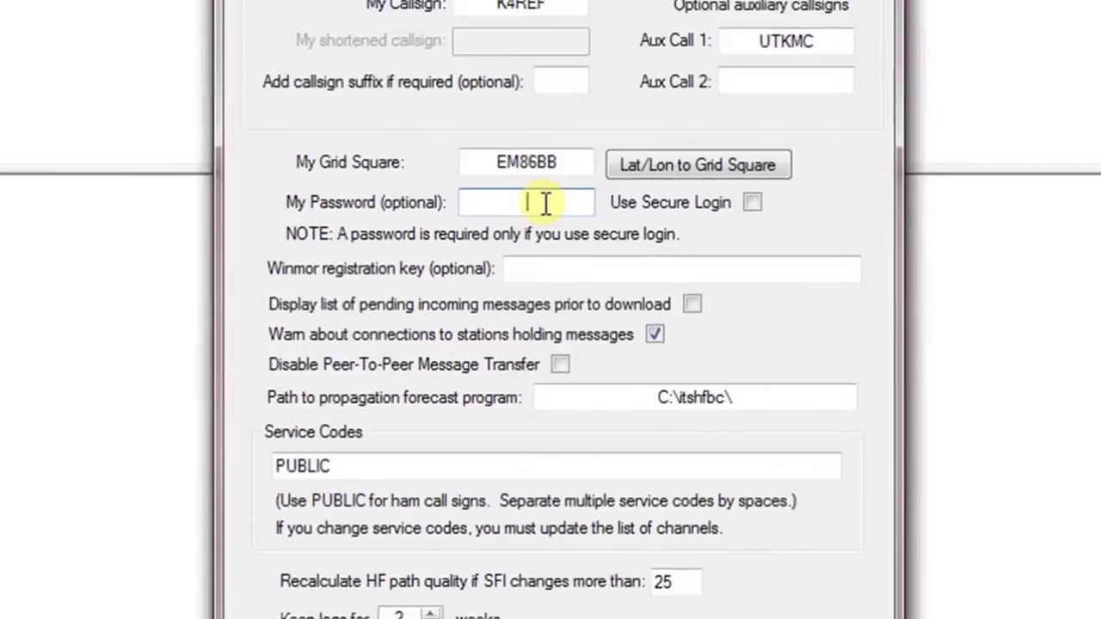
# Return to the RMS Express station properties and enter the account password in the My Password field
pyautogui.write('*********')
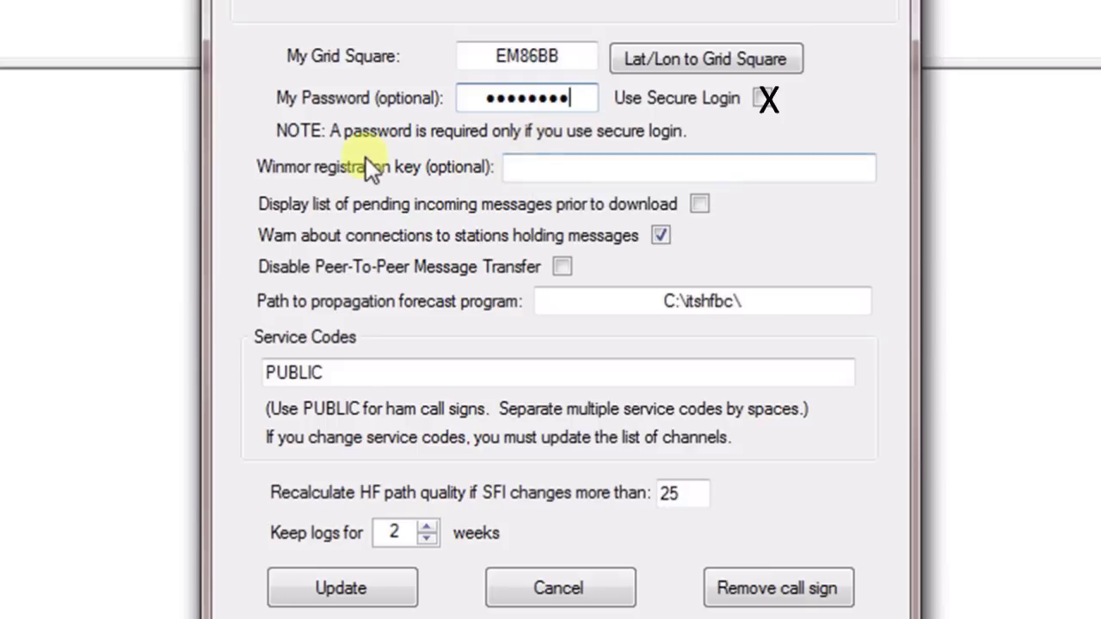
pyautogui.click(523, 166)
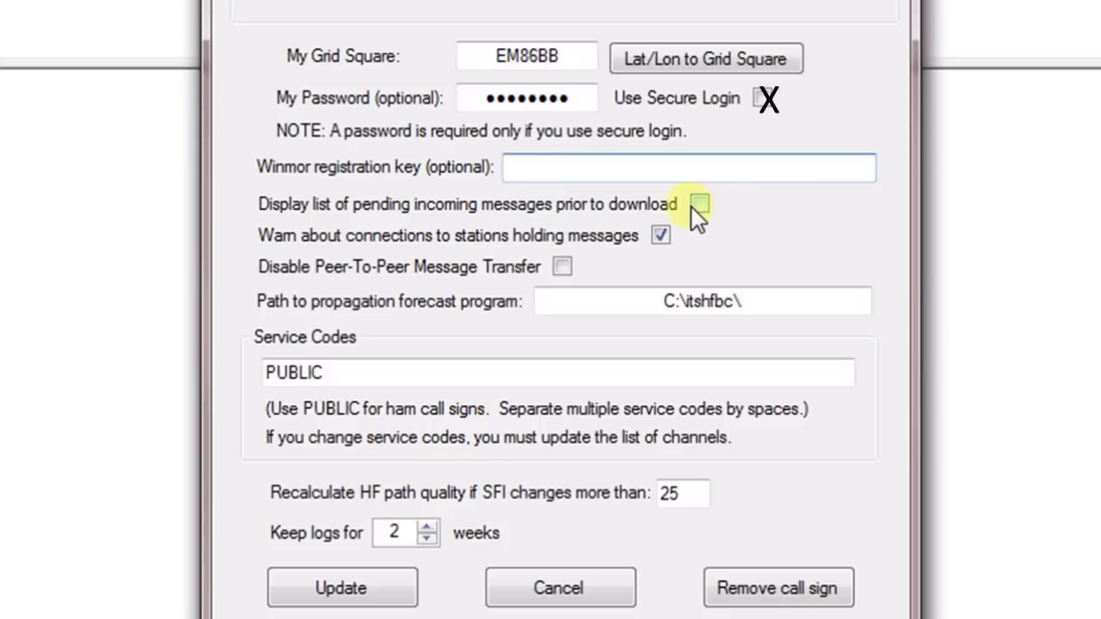
# Try the option to display pending incoming messages prior to download, turn it back off, and inspect the forecast program path and service codes
pyautogui.click(700, 203)
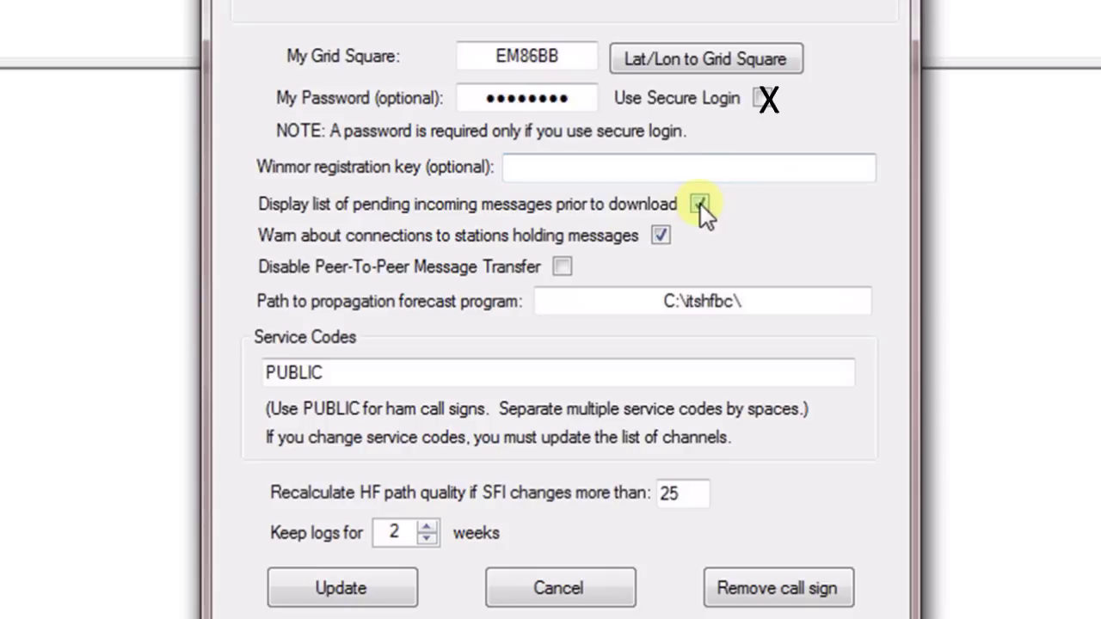
pyautogui.click(701, 205)
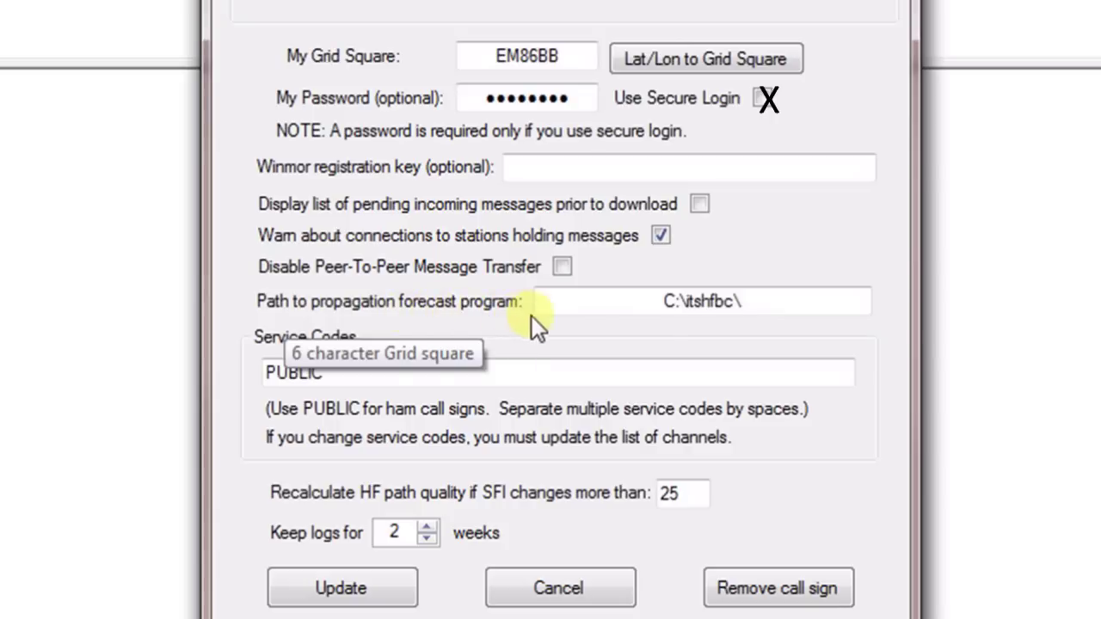
pyautogui.click(596, 300)
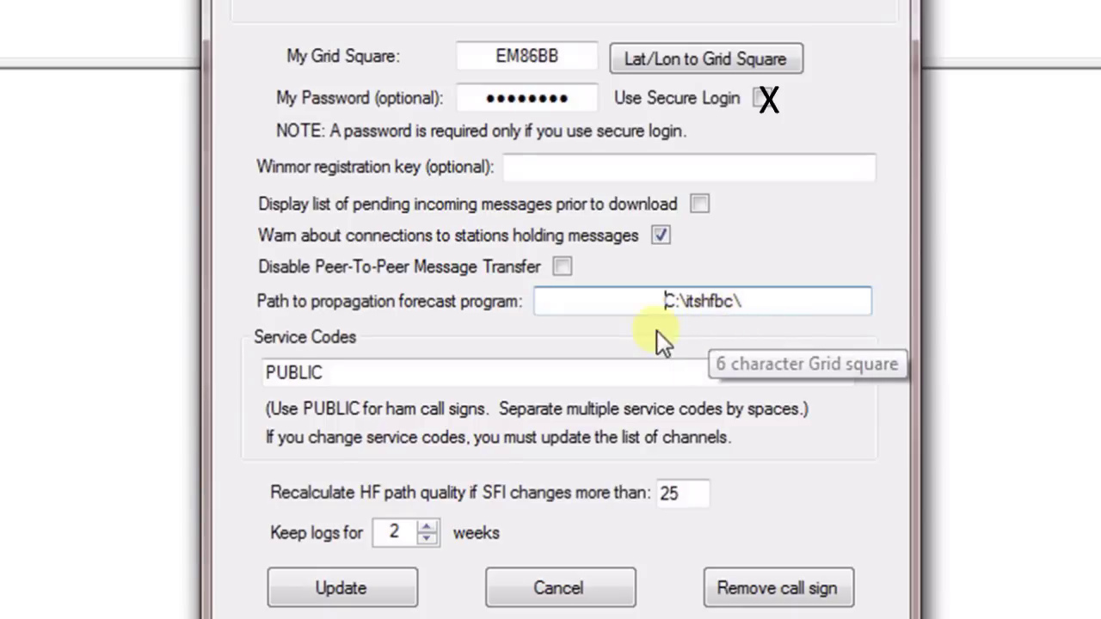
pyautogui.click(763, 300)
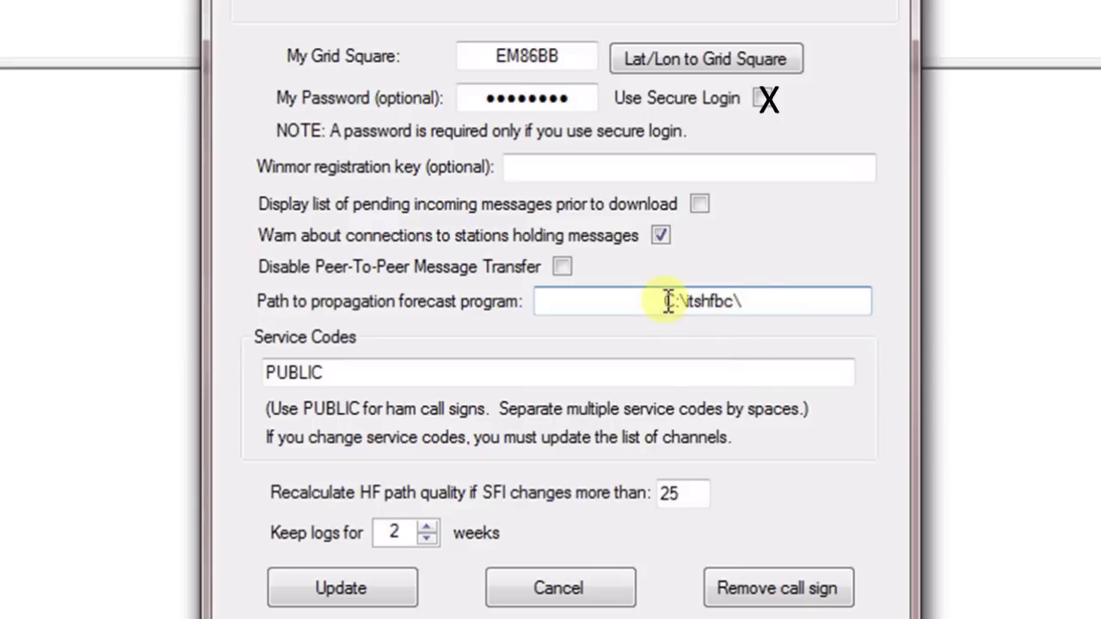
pyautogui.click(430, 375)
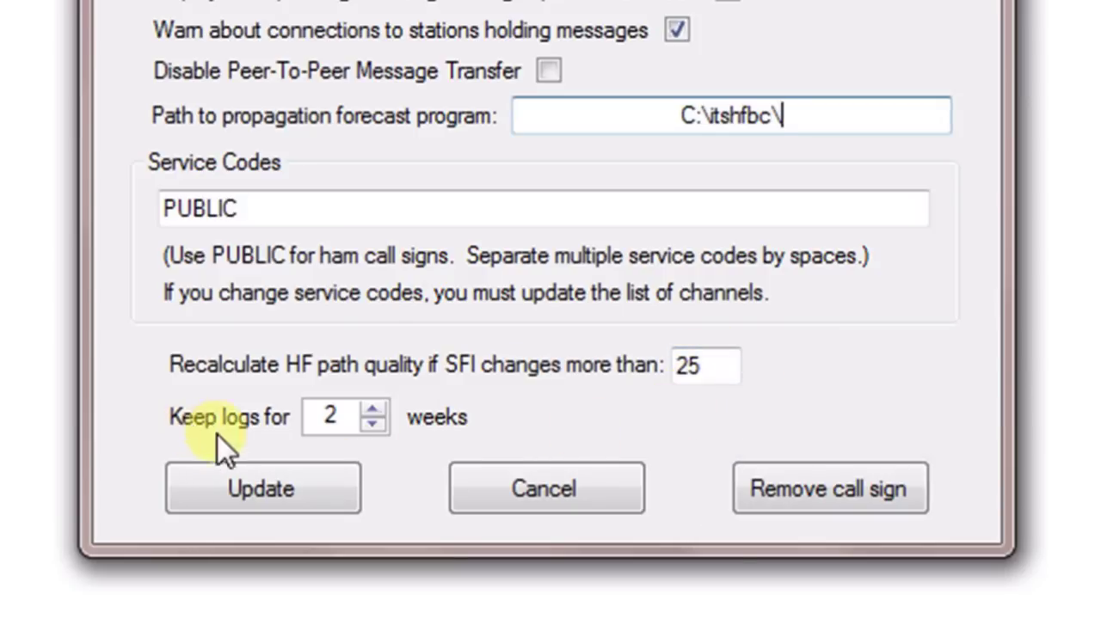
# Set the logs to be kept for 52 weeks and update the station properties
pyautogui.click(374, 412)
pyautogui.click(374, 412)
pyautogui.click(374, 412)
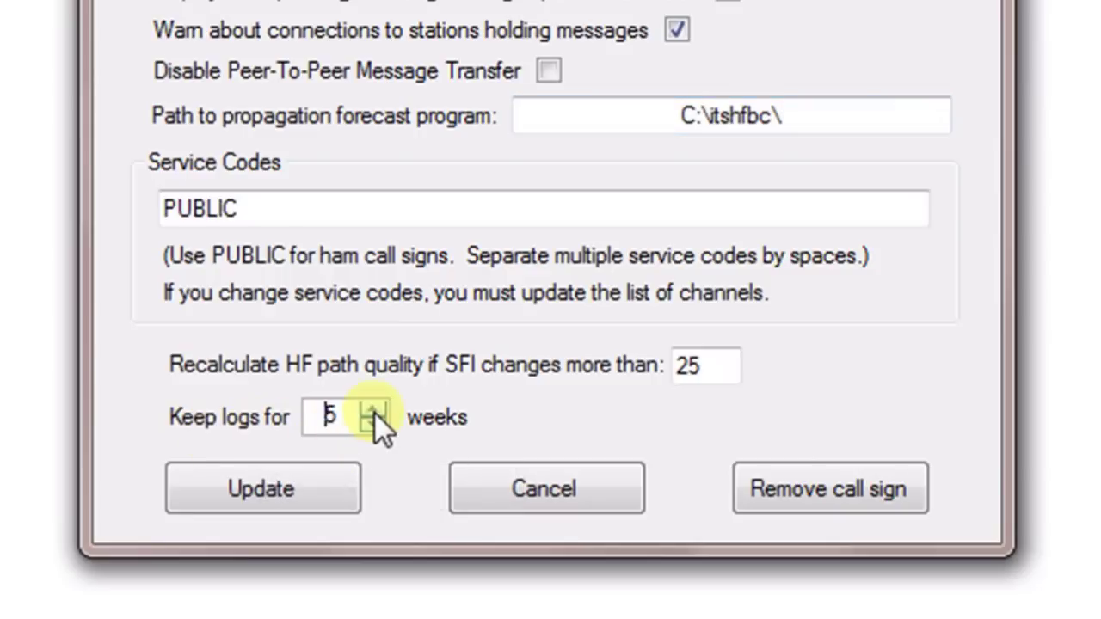
pyautogui.click(374, 411)
pyautogui.click(374, 412)
pyautogui.click(374, 411)
pyautogui.moveTo(374, 411); pyautogui.dragTo(374, 412)
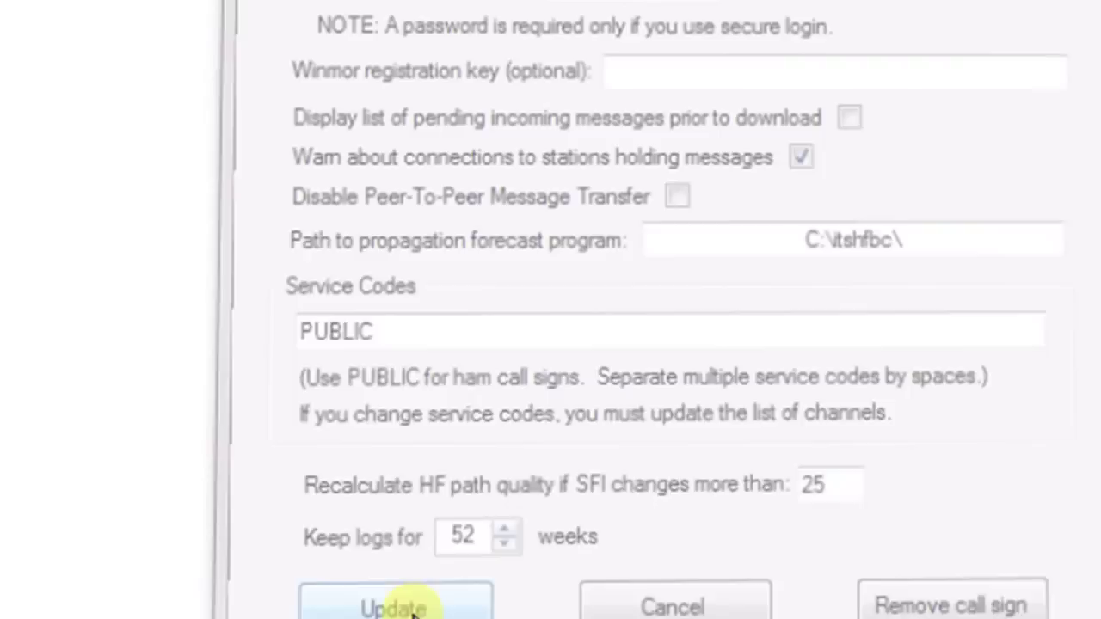
pyautogui.click(414, 612)
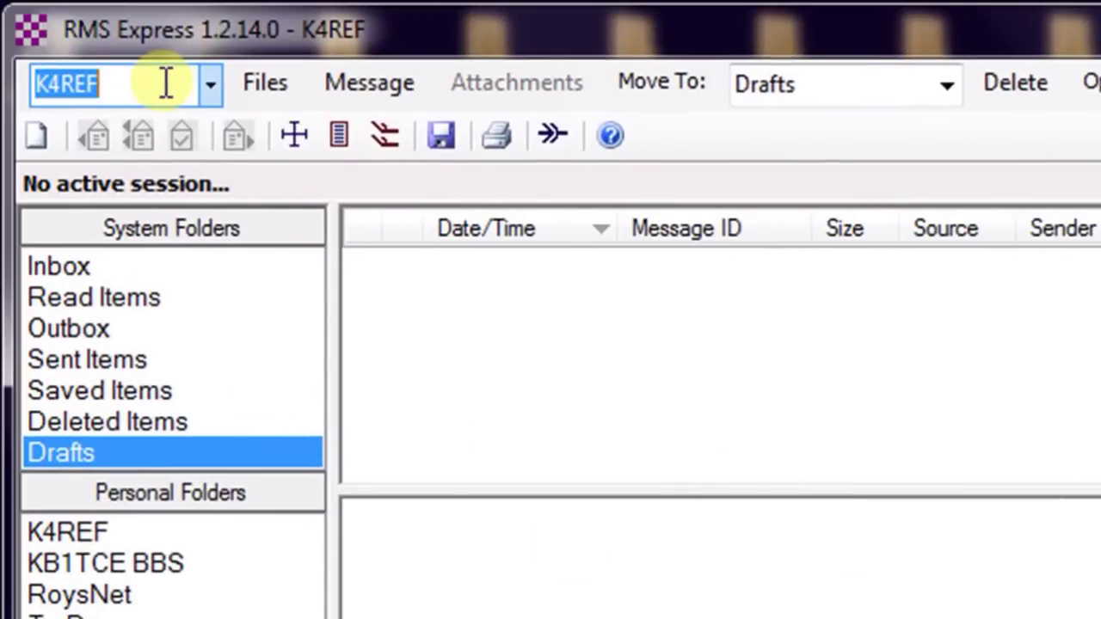
# Open the RMS Express preferences, try km as the distance unit, set it back to Miles, and update the preferences
pyautogui.click(166, 84)
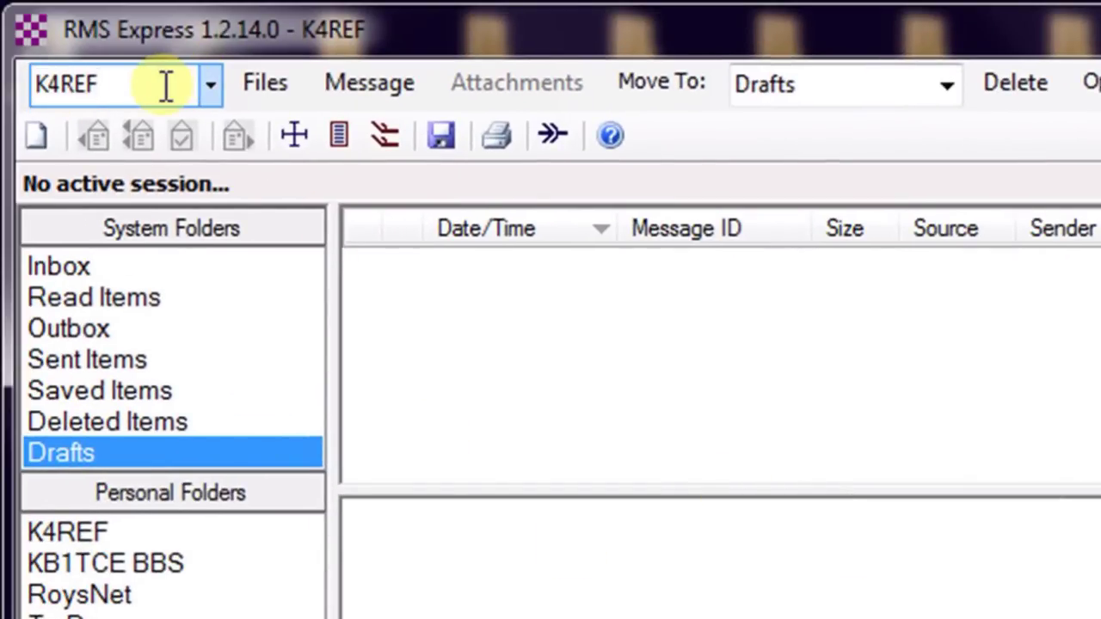
pyautogui.click(271, 82)
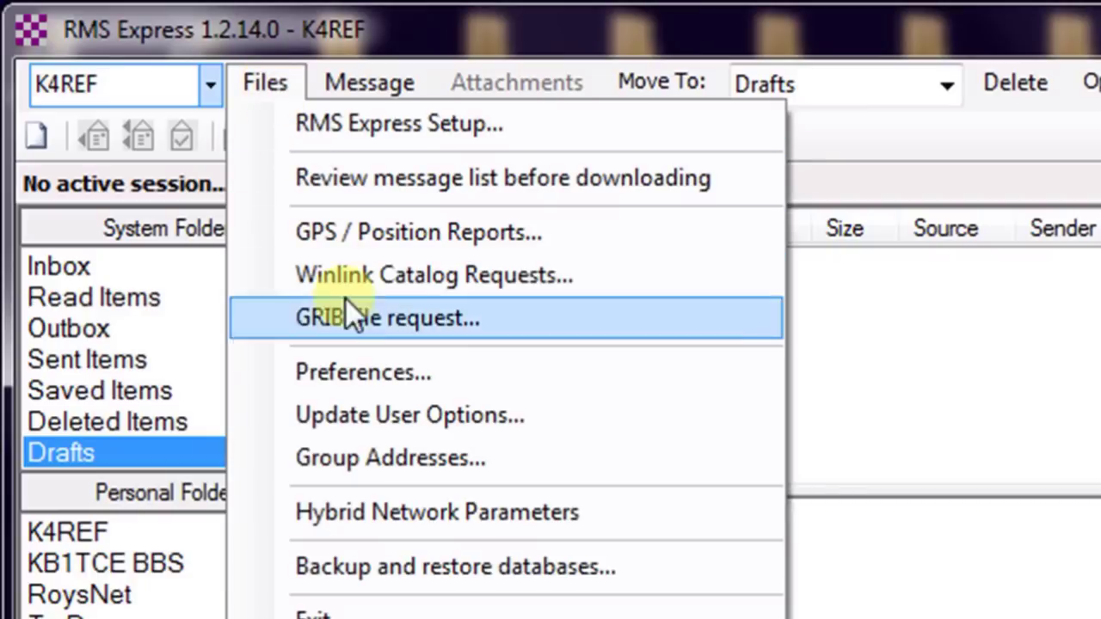
pyautogui.click(373, 371)
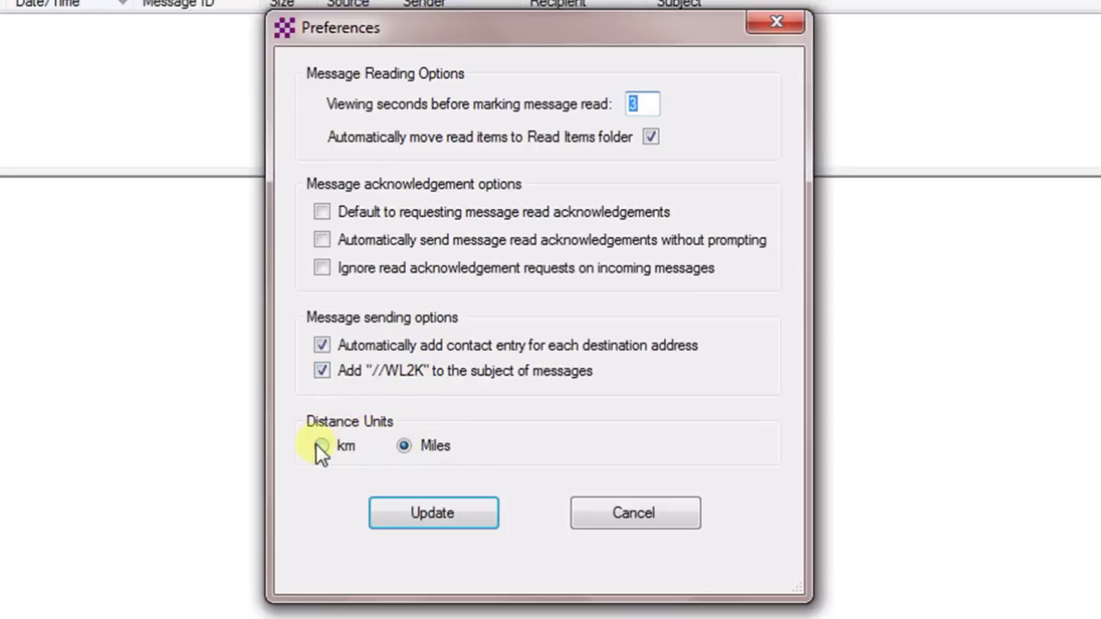
pyautogui.click(343, 446)
pyautogui.click(409, 448)
pyautogui.click(440, 515)
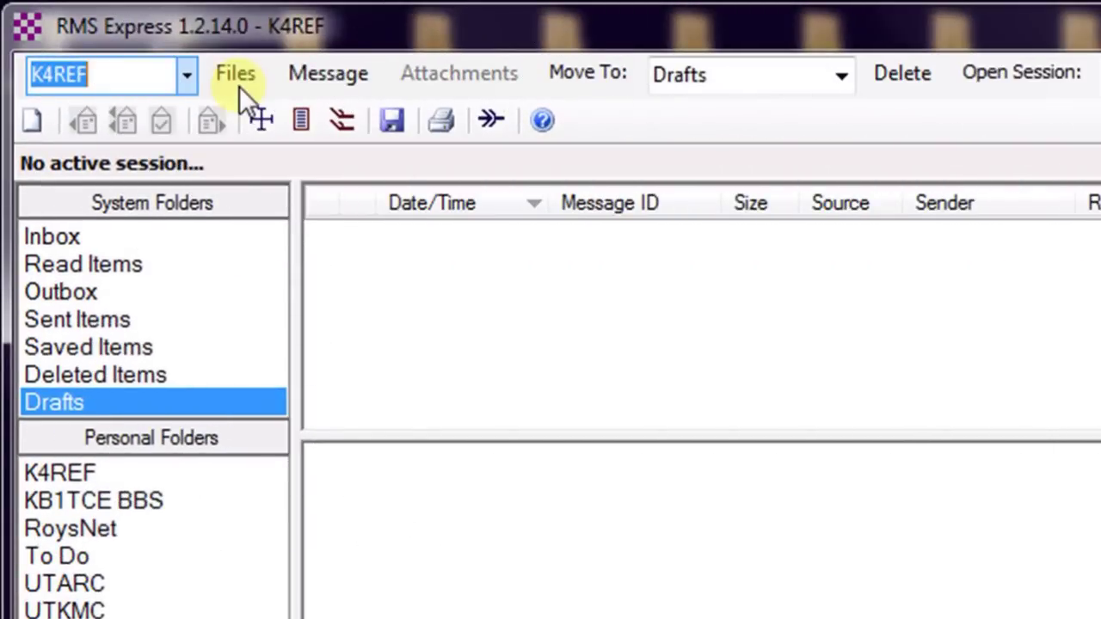
# Turn on reviewing the message list before downloading, then turn the option off again
pyautogui.click(235, 76)
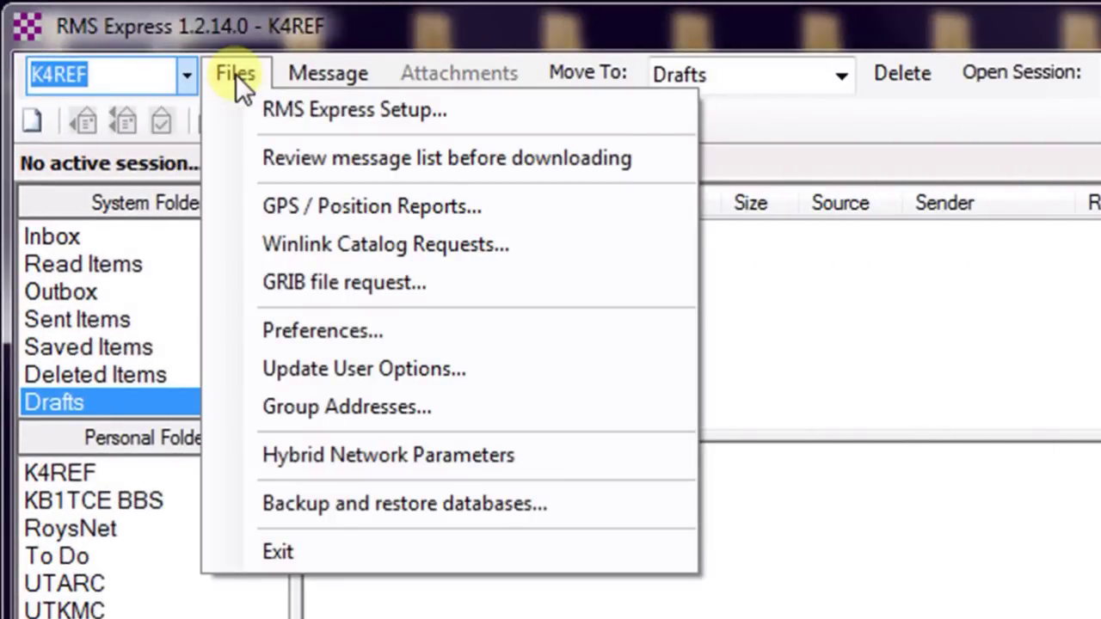
pyautogui.click(339, 160)
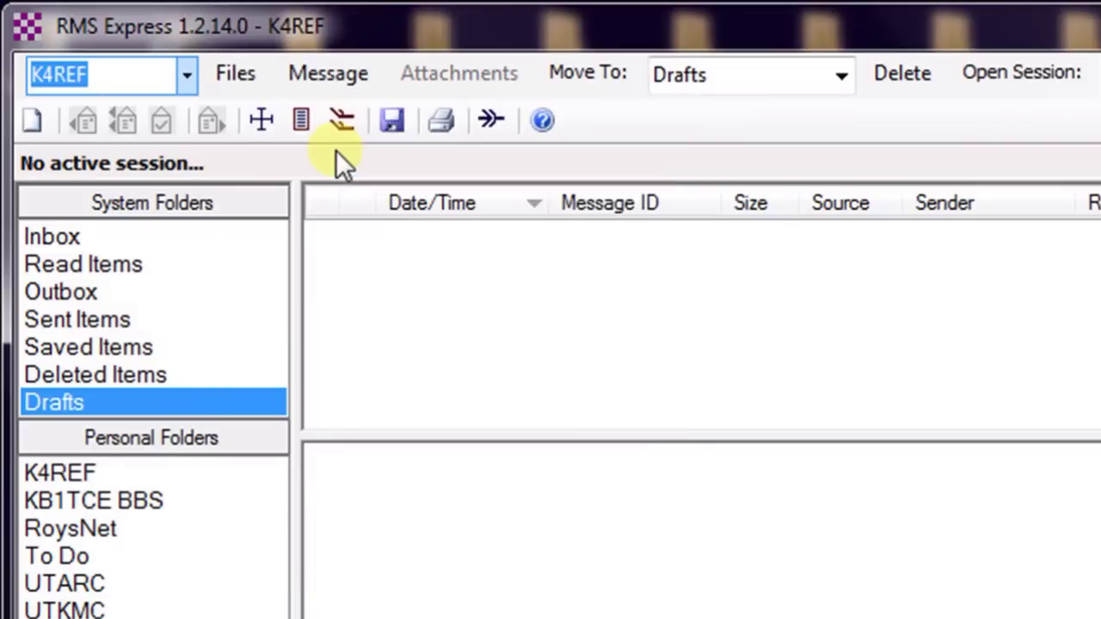
pyautogui.click(239, 74)
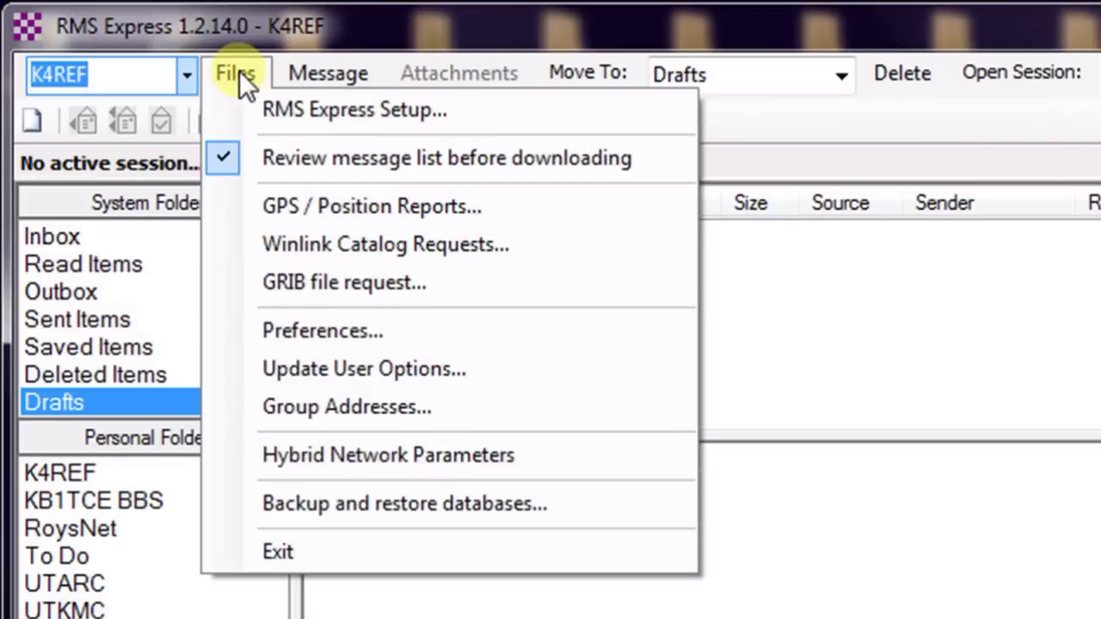
pyautogui.click(372, 153)
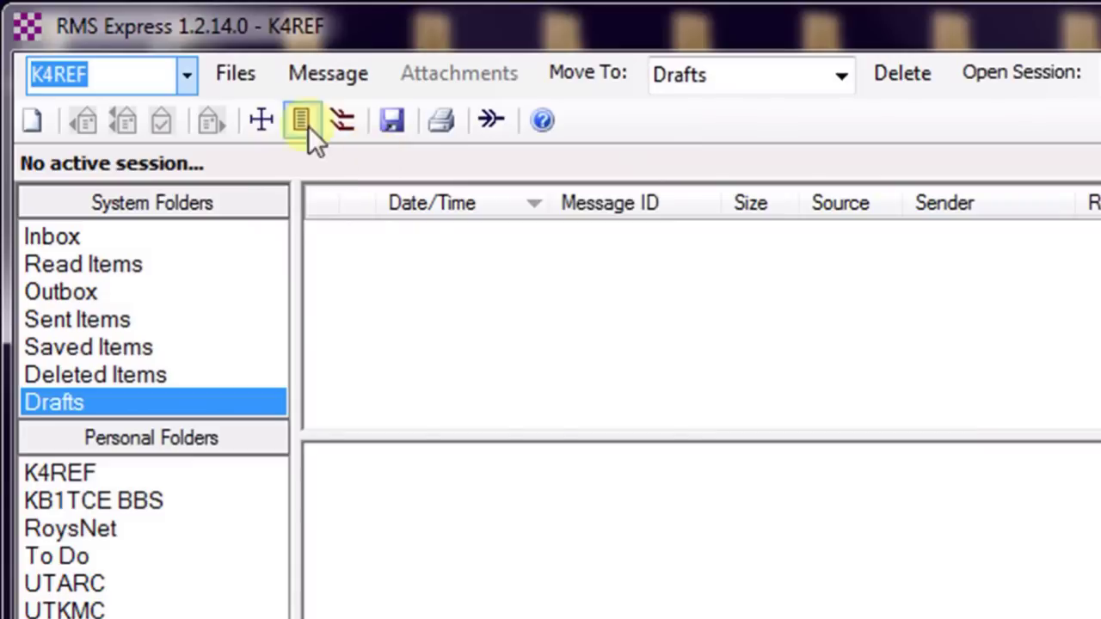
# Open the GPS / Position Report settings, review the GPS serial port and position report sections, and close them
pyautogui.click(229, 76)
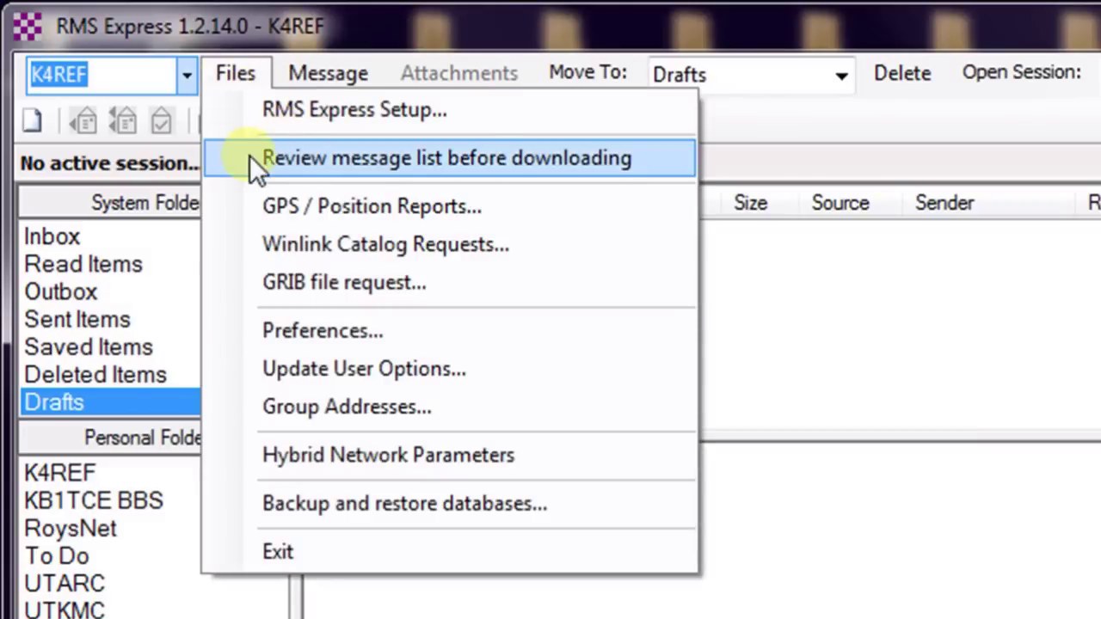
pyautogui.click(332, 208)
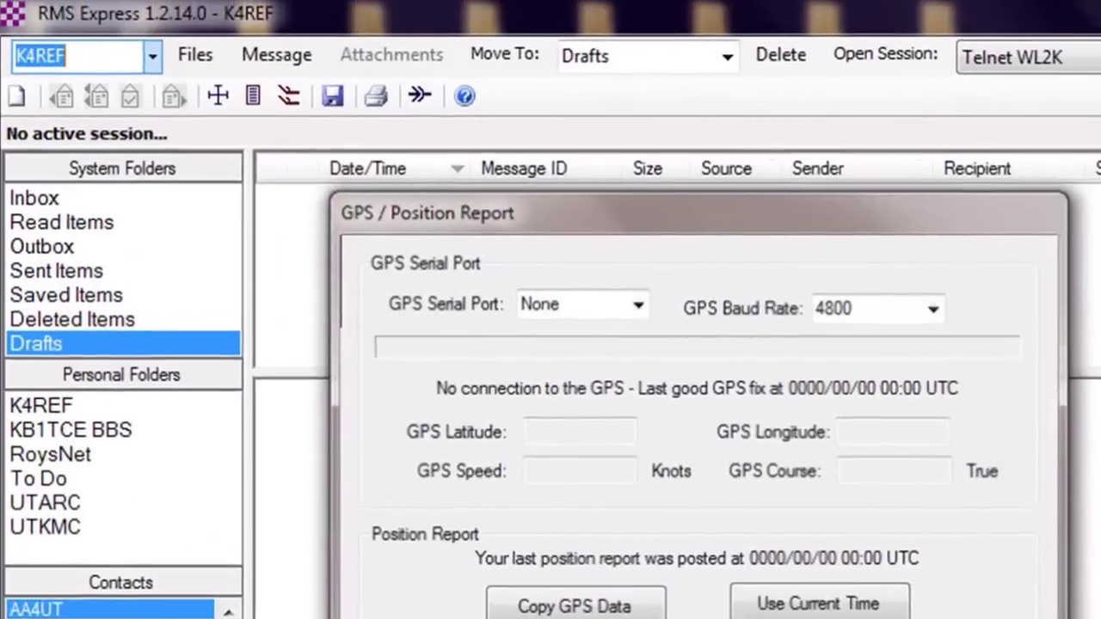
pyautogui.click(583, 572)
# Browse the Winlink catalog request categories, view the WL2K_RMS inquiries, and cancel without posting a request
pyautogui.click(225, 69)
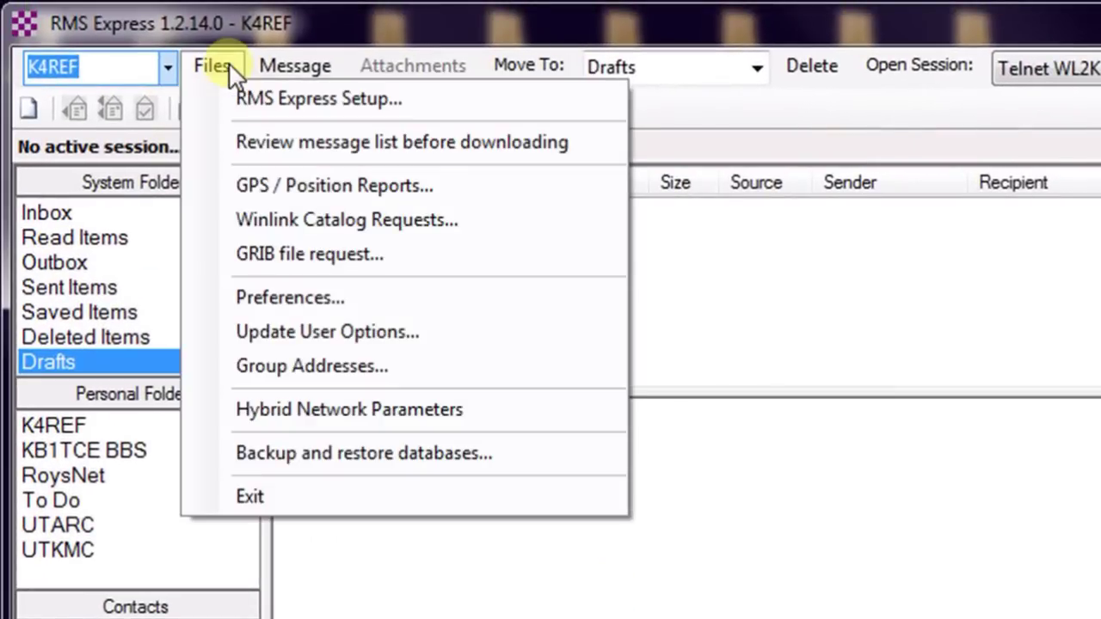
pyautogui.click(266, 219)
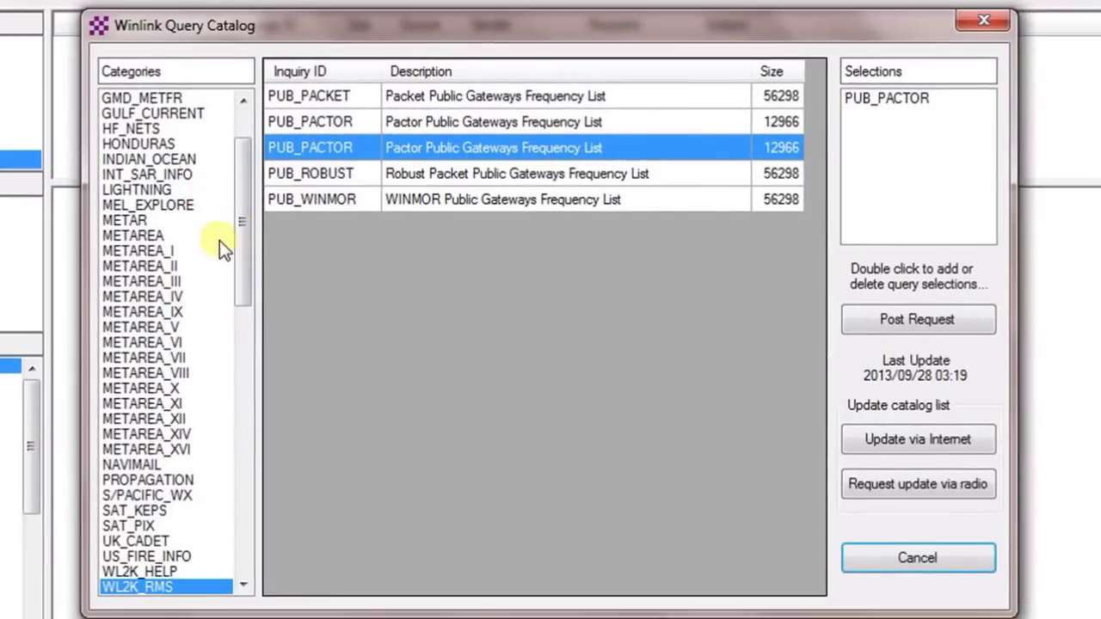
pyautogui.scroll(1, 523, 452)
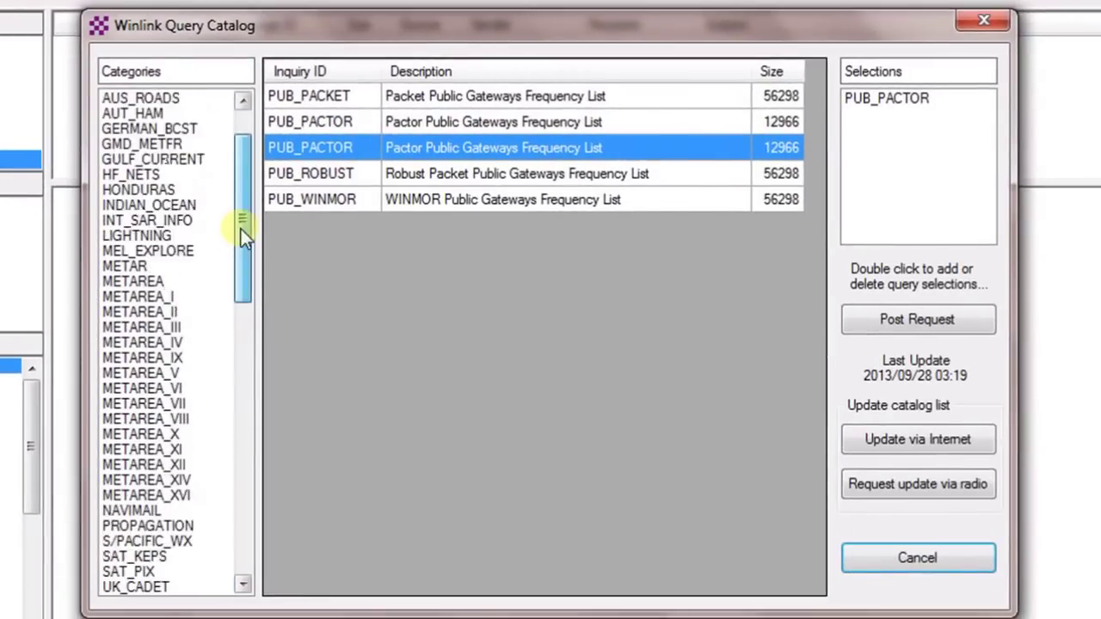
pyautogui.scroll(1, 241, 229)
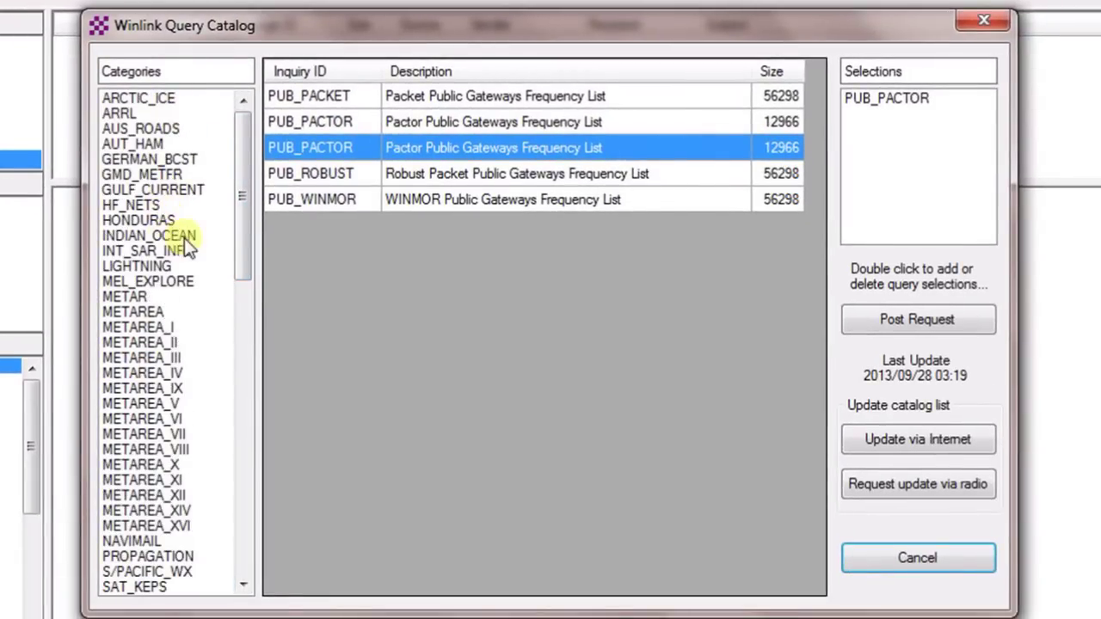
pyautogui.moveTo(241, 229); pyautogui.dragTo(252, 344)
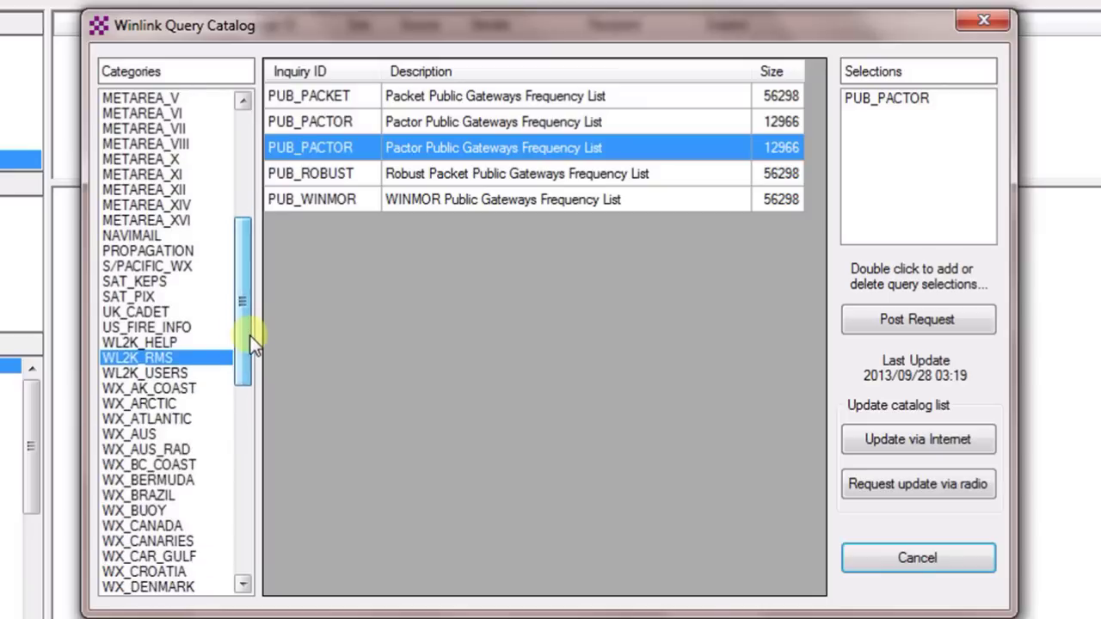
pyautogui.click(139, 356)
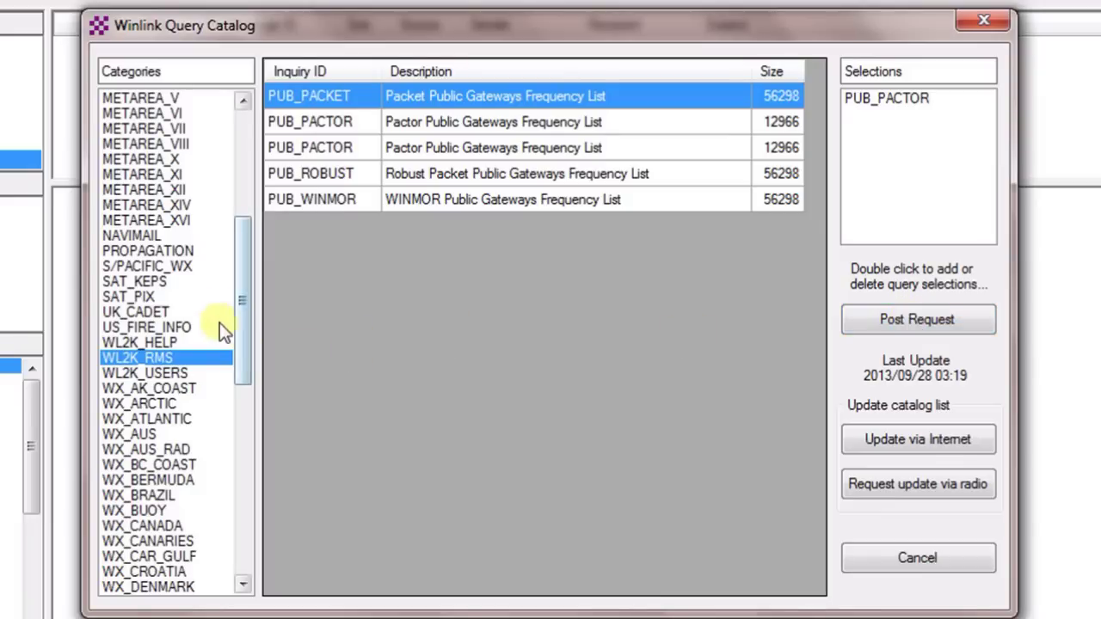
pyautogui.moveTo(243, 319); pyautogui.dragTo(236, 268)
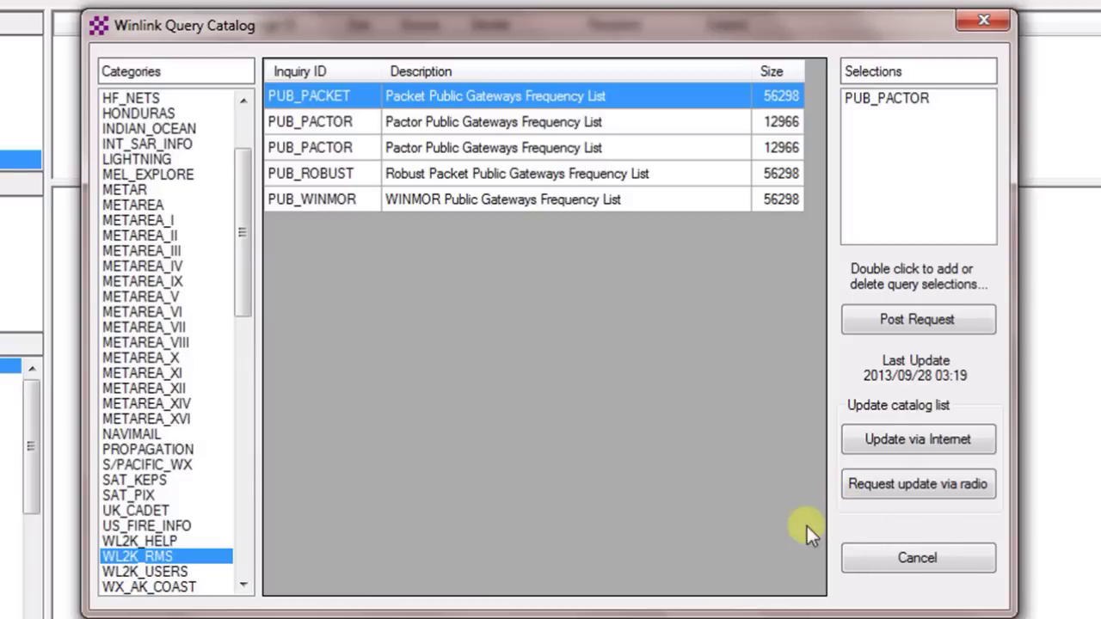
pyautogui.click(910, 558)
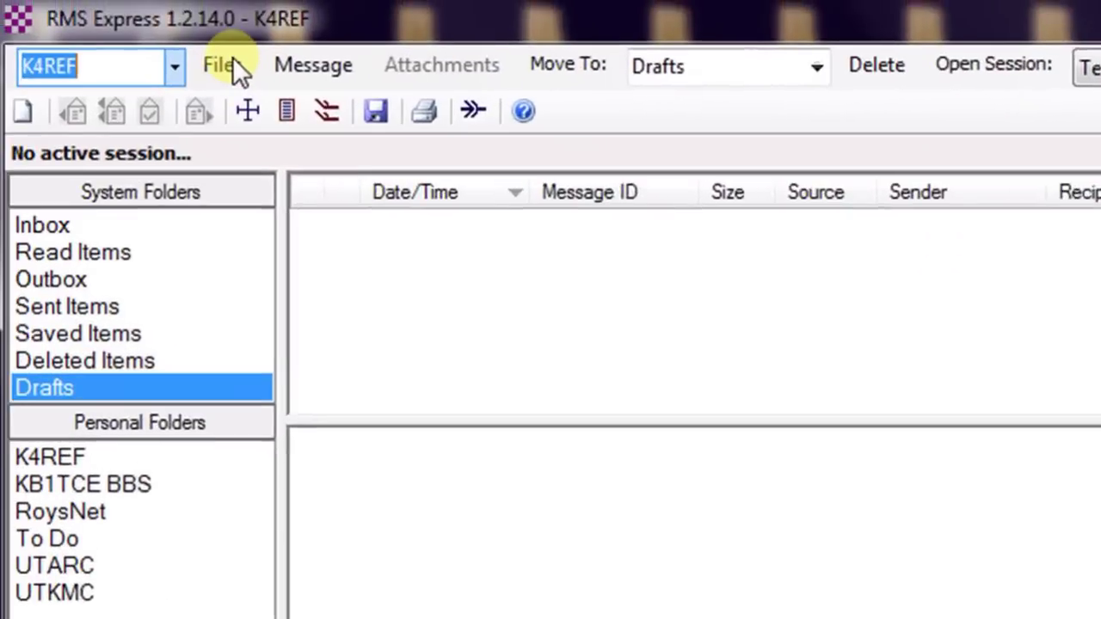
# Try a GRIB file request by marking the region 035° 36' N–030° 10' N, 080° 23' W–073° 00' W on the map, and cancel it
pyautogui.click(231, 66)
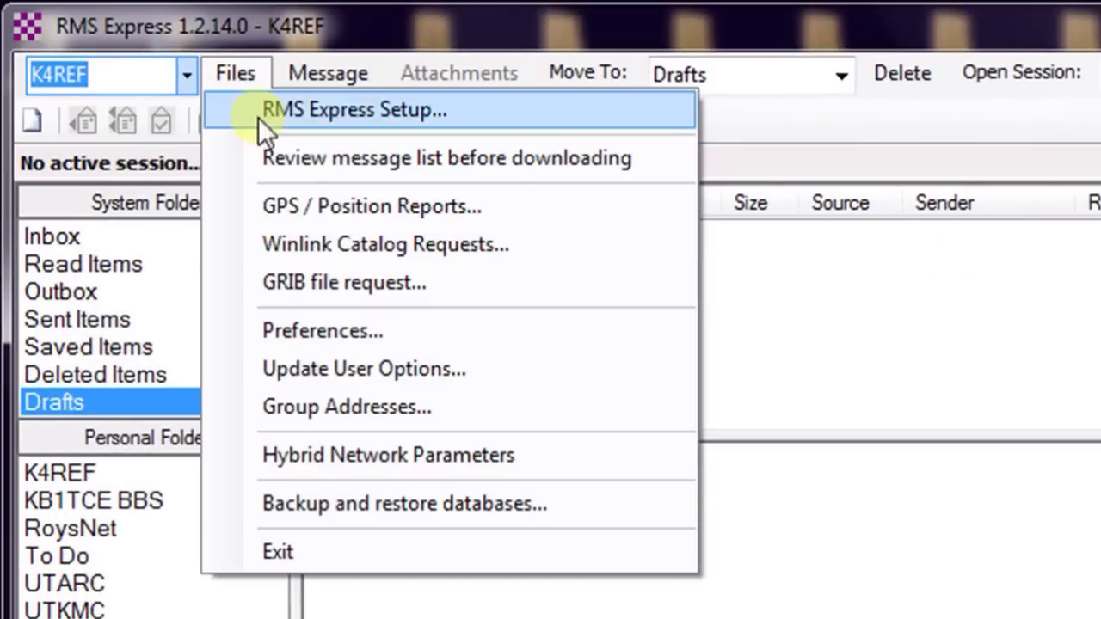
pyautogui.click(317, 281)
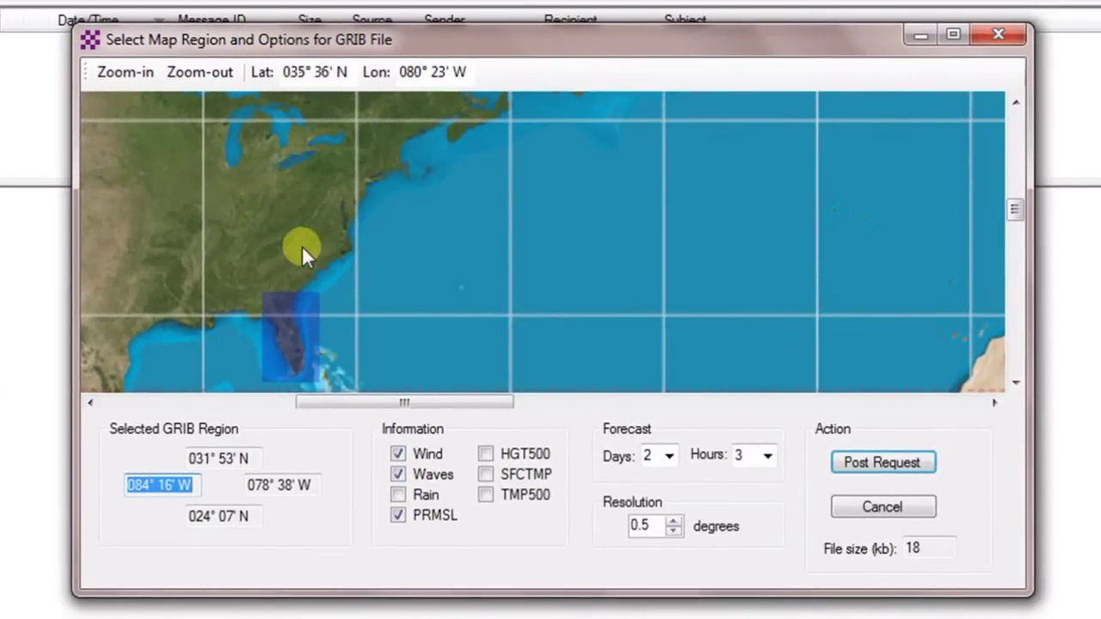
pyautogui.moveTo(302, 245); pyautogui.dragTo(378, 311)
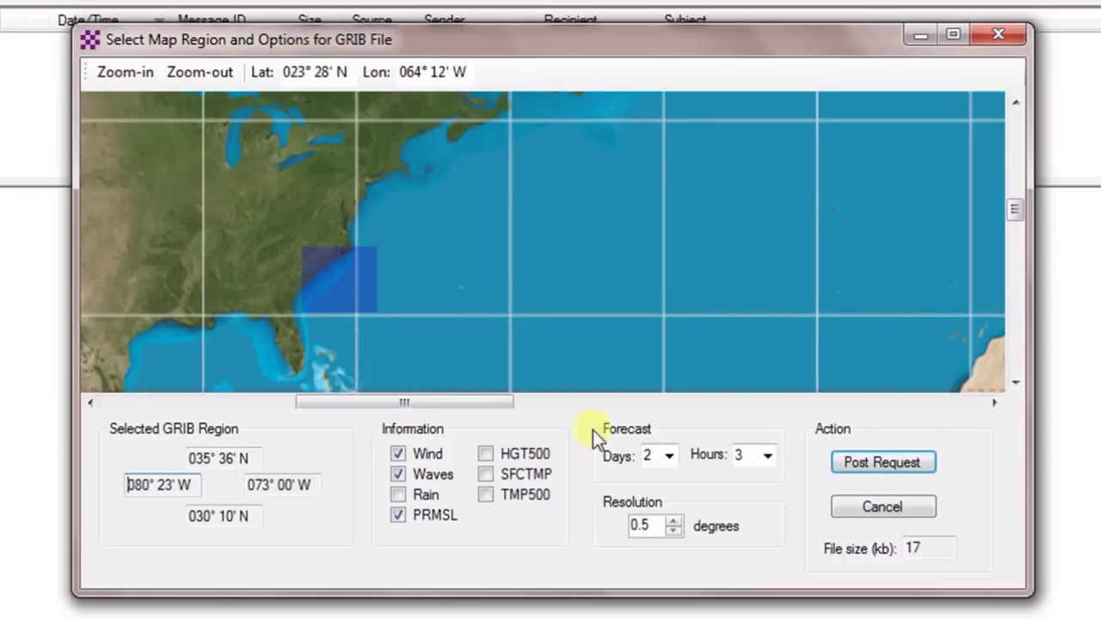
pyautogui.click(867, 507)
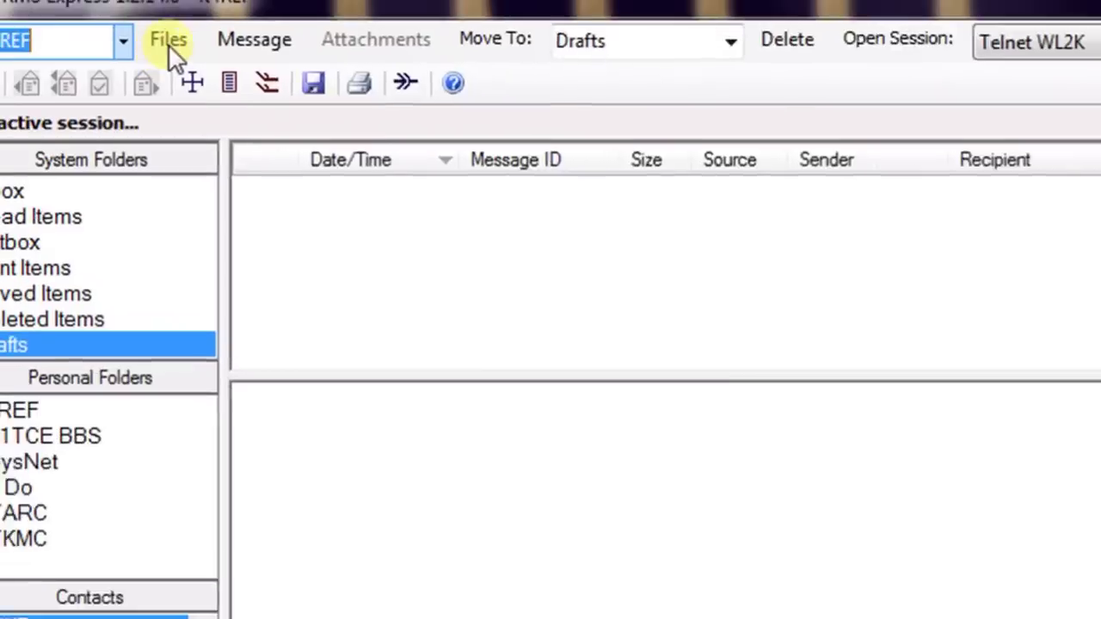
# Check the user options, view the ETDIGITAL entry in the group addresses, and cancel without saving
pyautogui.click(169, 43)
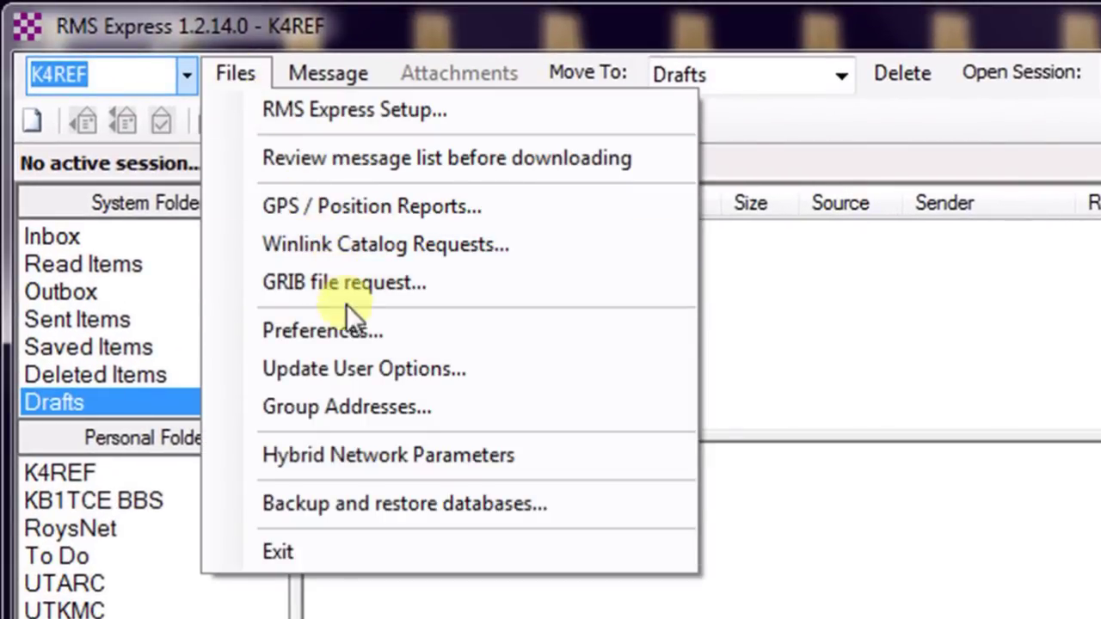
pyautogui.click(323, 371)
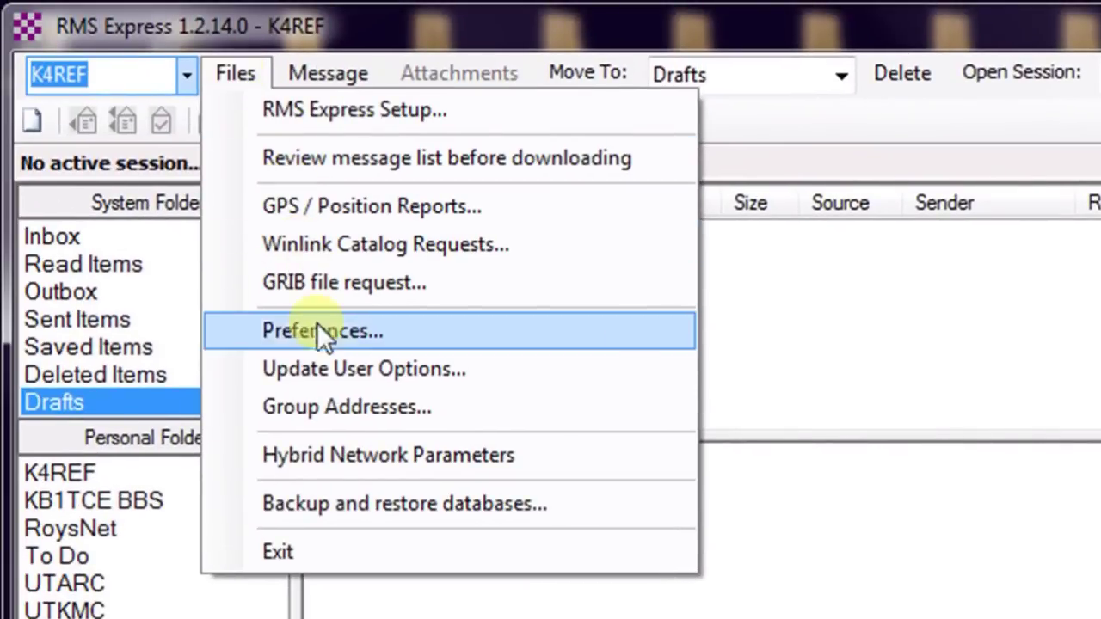
pyautogui.click(337, 412)
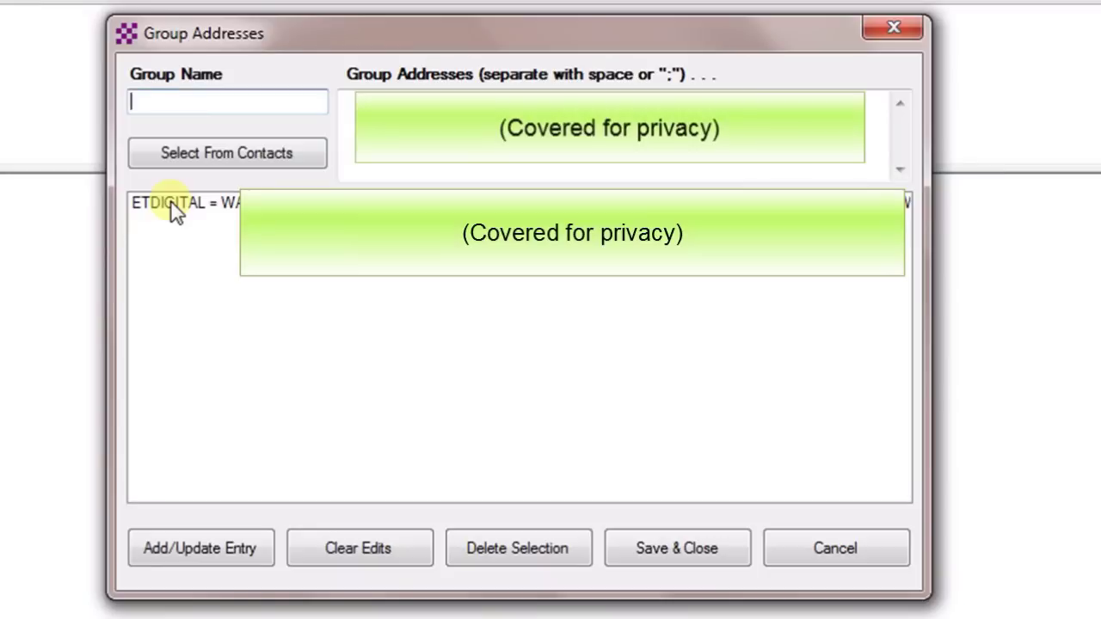
pyautogui.click(171, 203)
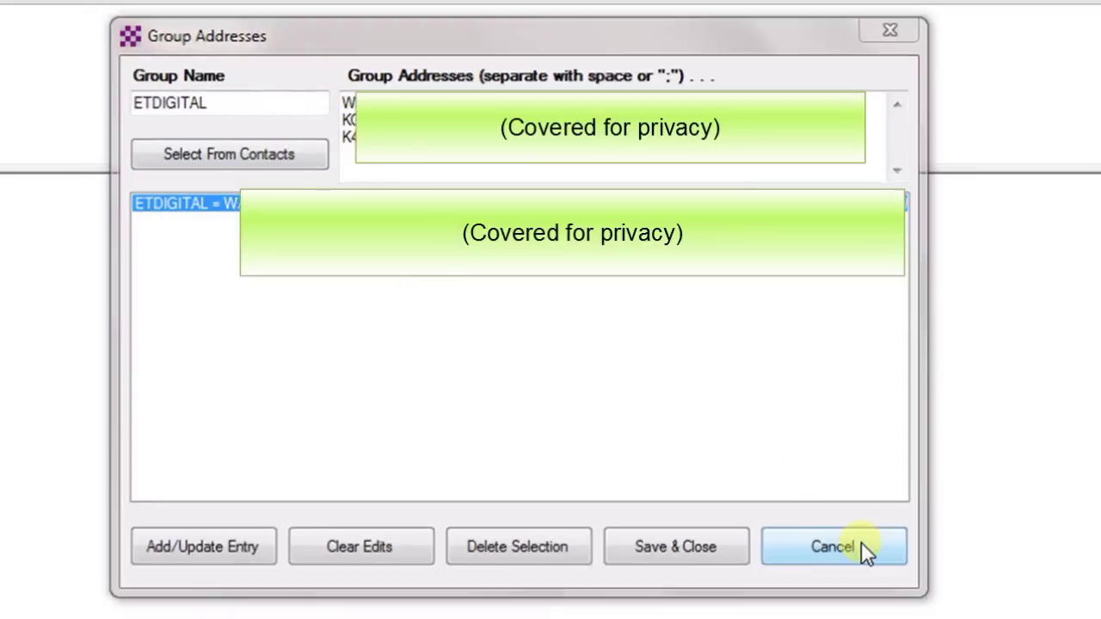
pyautogui.click(861, 548)
# Open the hybrid network parameters, examine the list of RMS available as message pickup stations, and cancel without assigning any
pyautogui.click(138, 19)
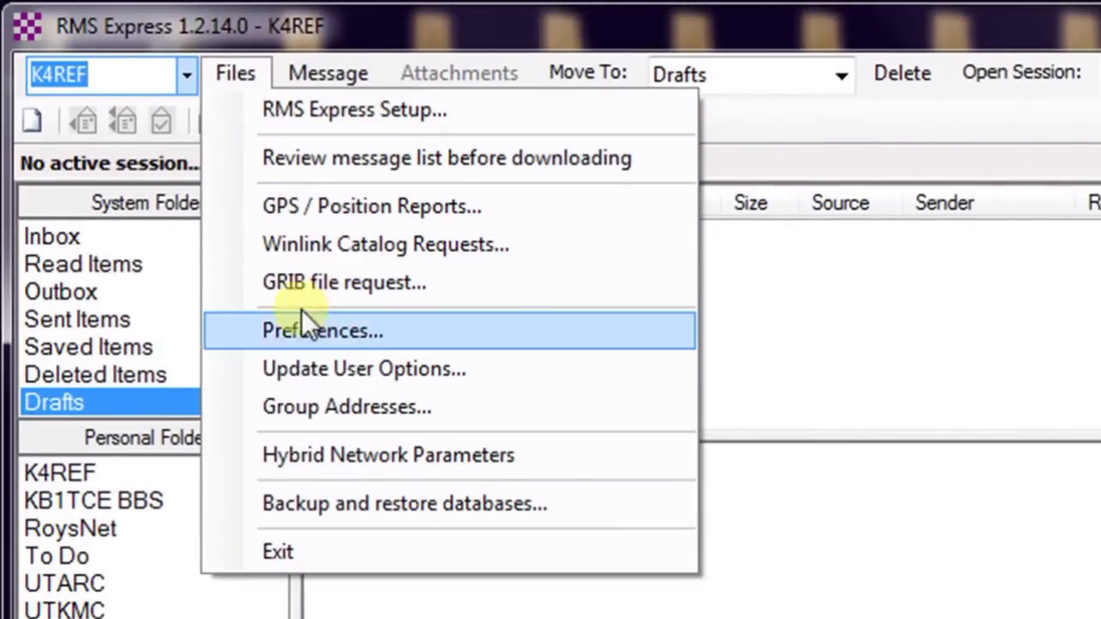
pyautogui.click(356, 456)
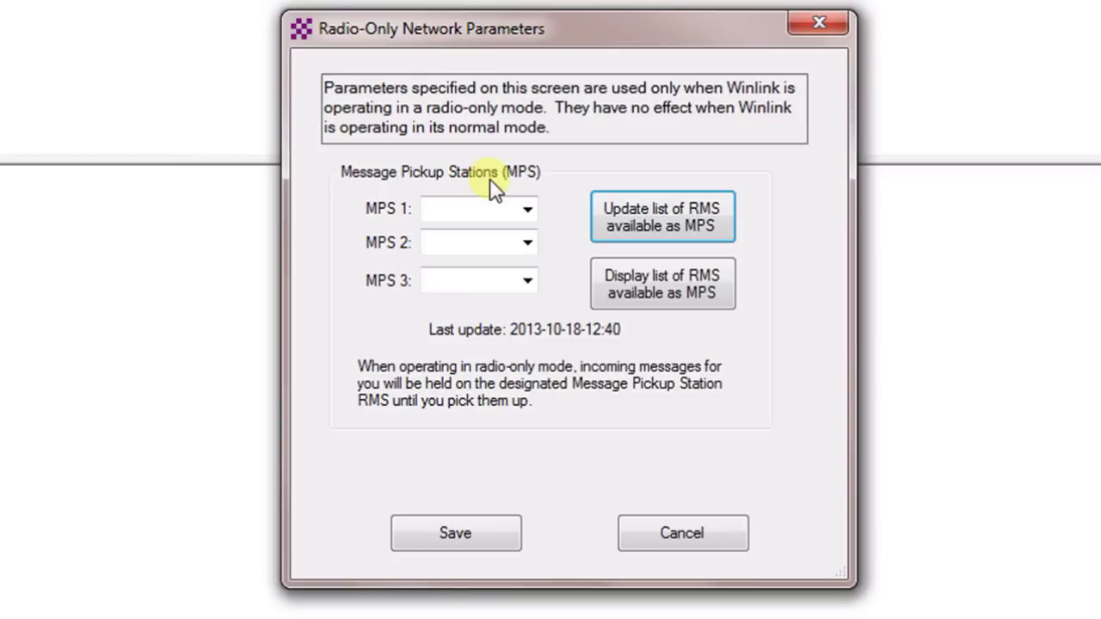
pyautogui.click(665, 285)
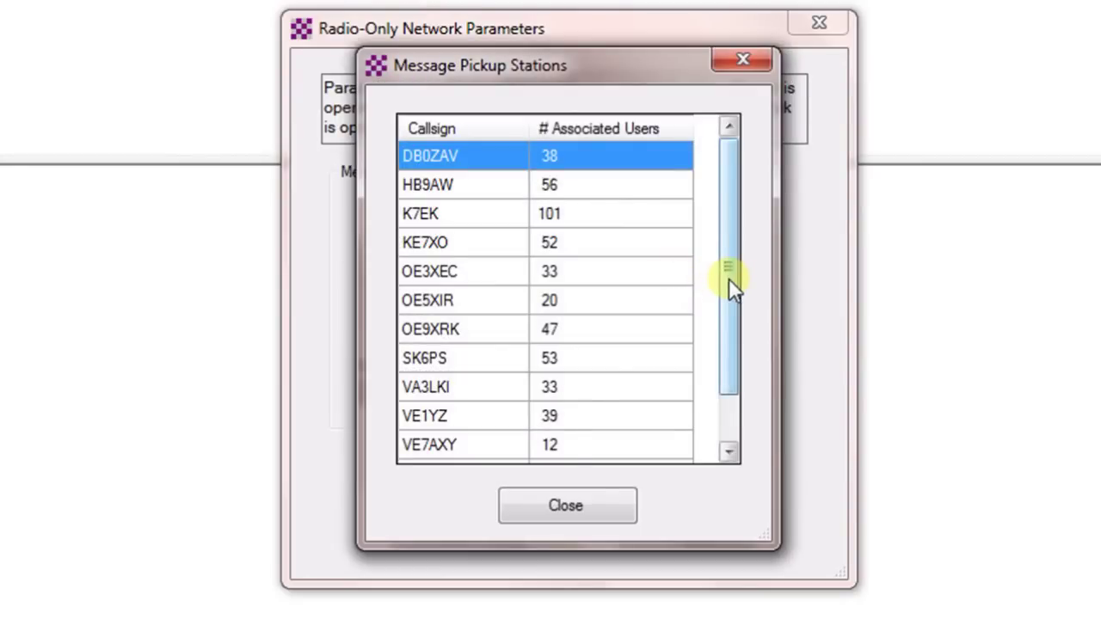
pyautogui.moveTo(729, 277); pyautogui.dragTo(728, 368)
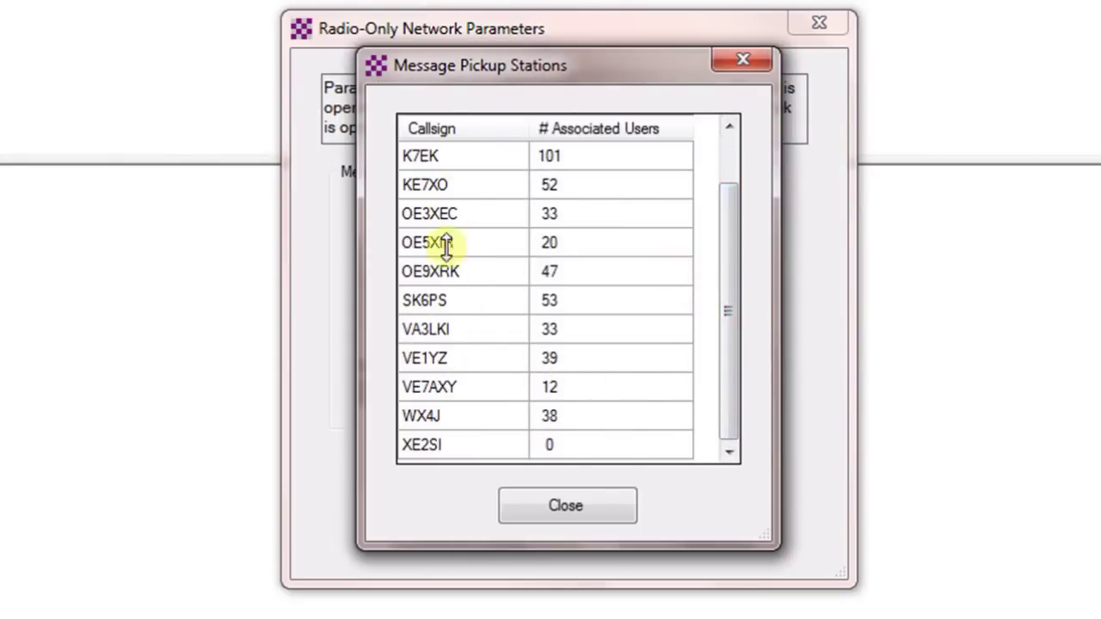
pyautogui.click(458, 361)
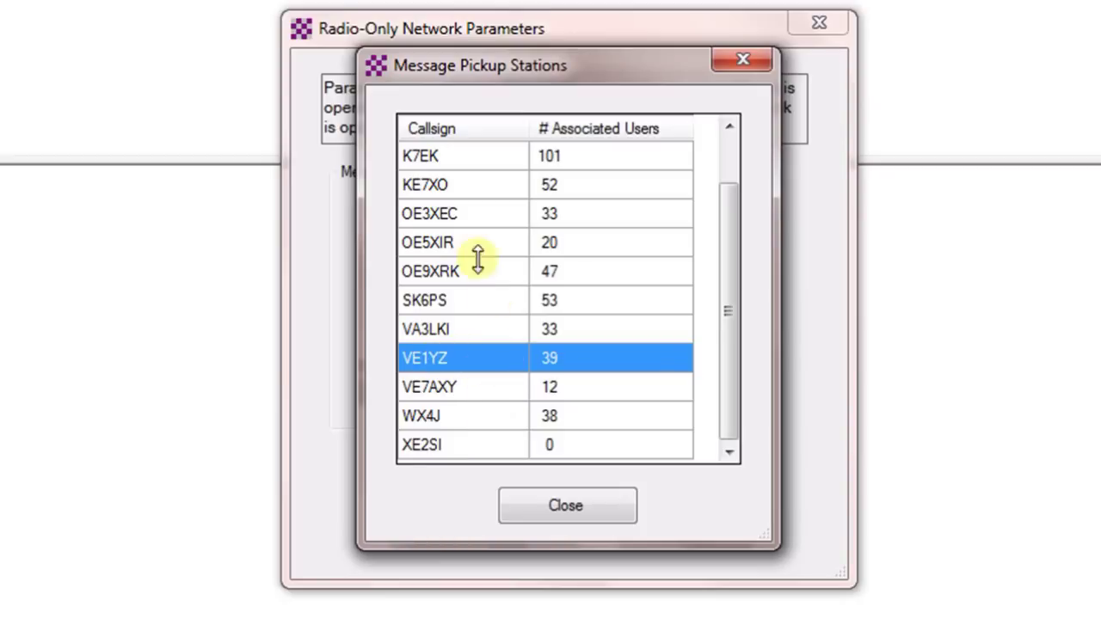
pyautogui.click(469, 219)
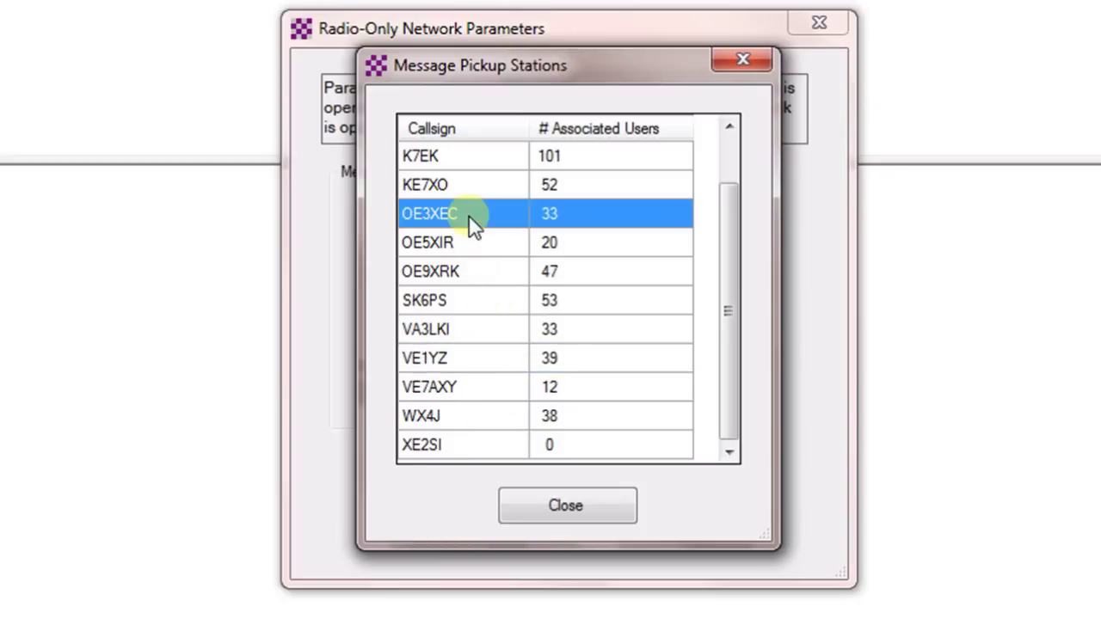
pyautogui.click(543, 506)
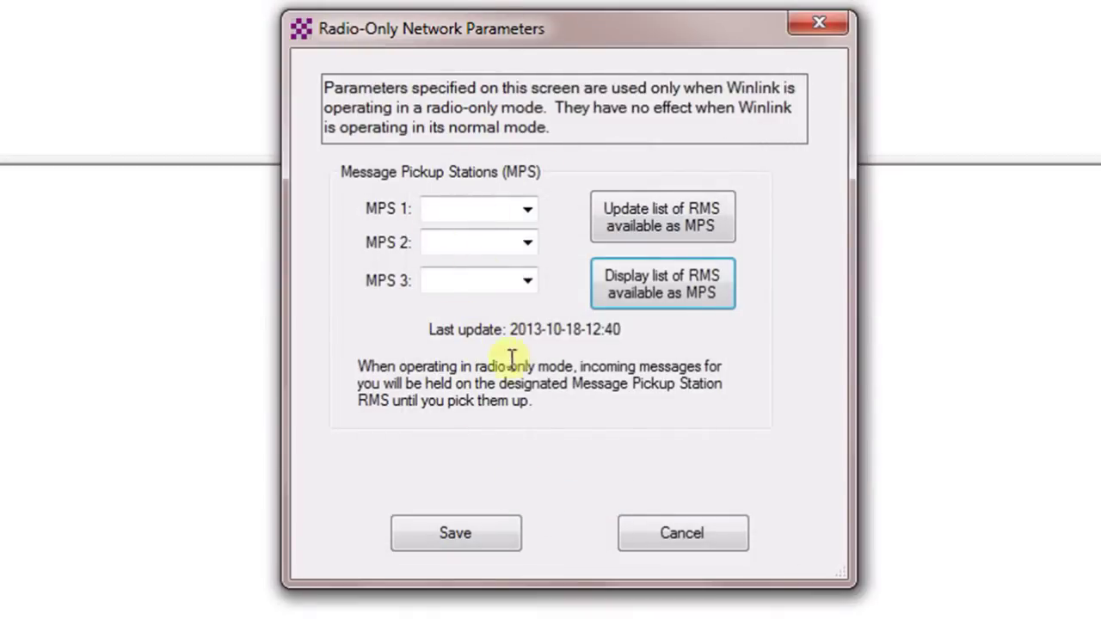
pyautogui.click(664, 534)
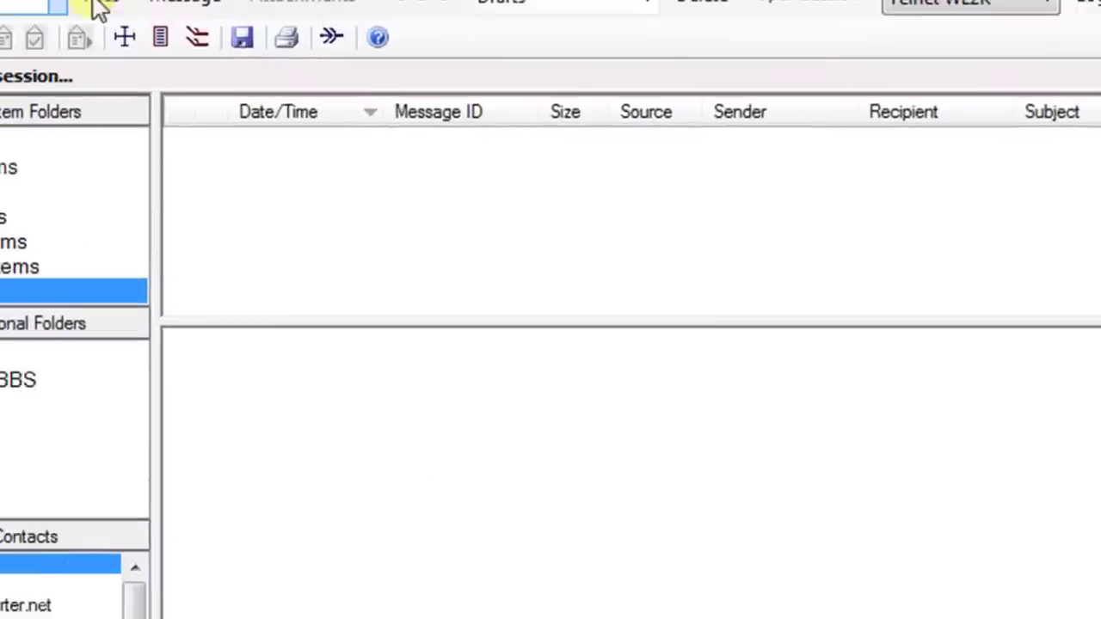
# Open the database backup and restore options and highlight the old backup expiration period
pyautogui.click(230, 75)
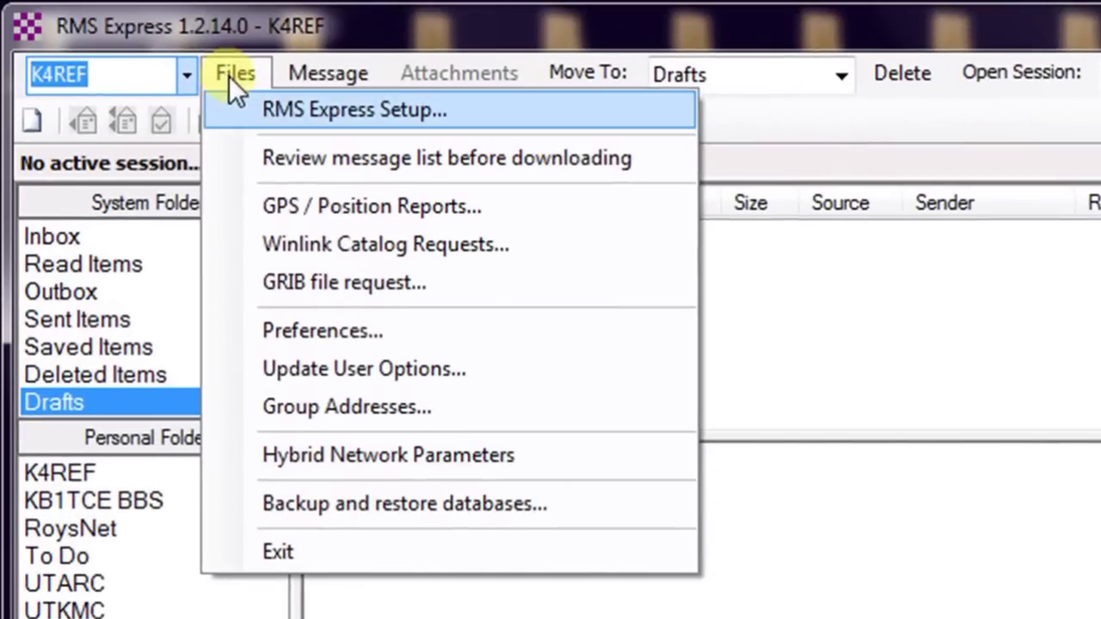
pyautogui.click(389, 501)
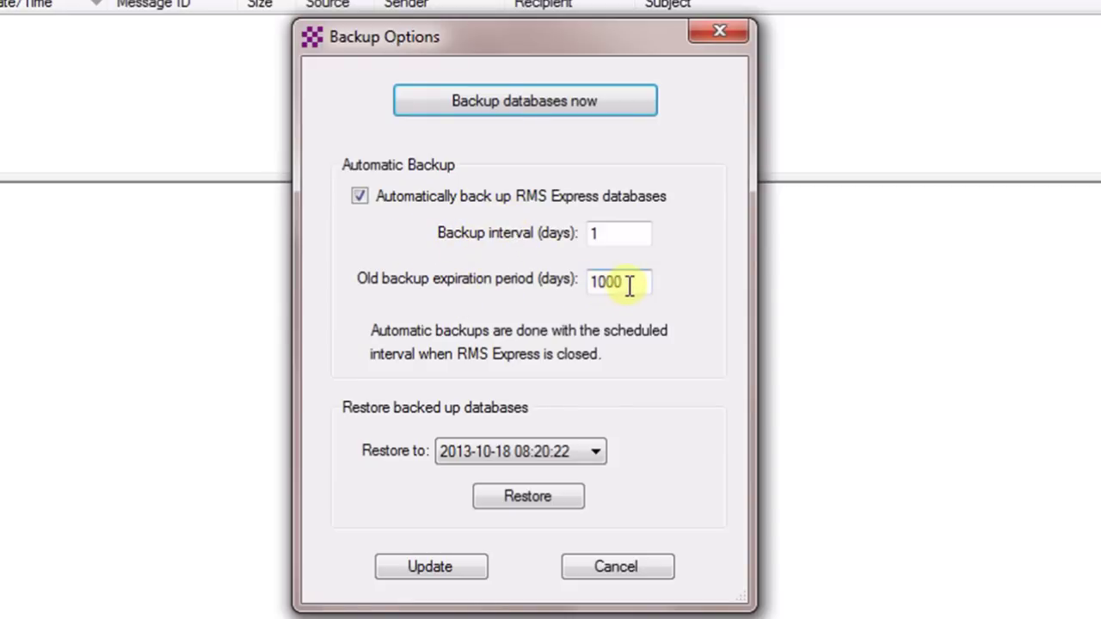
pyautogui.moveTo(629, 285); pyautogui.dragTo(577, 281)
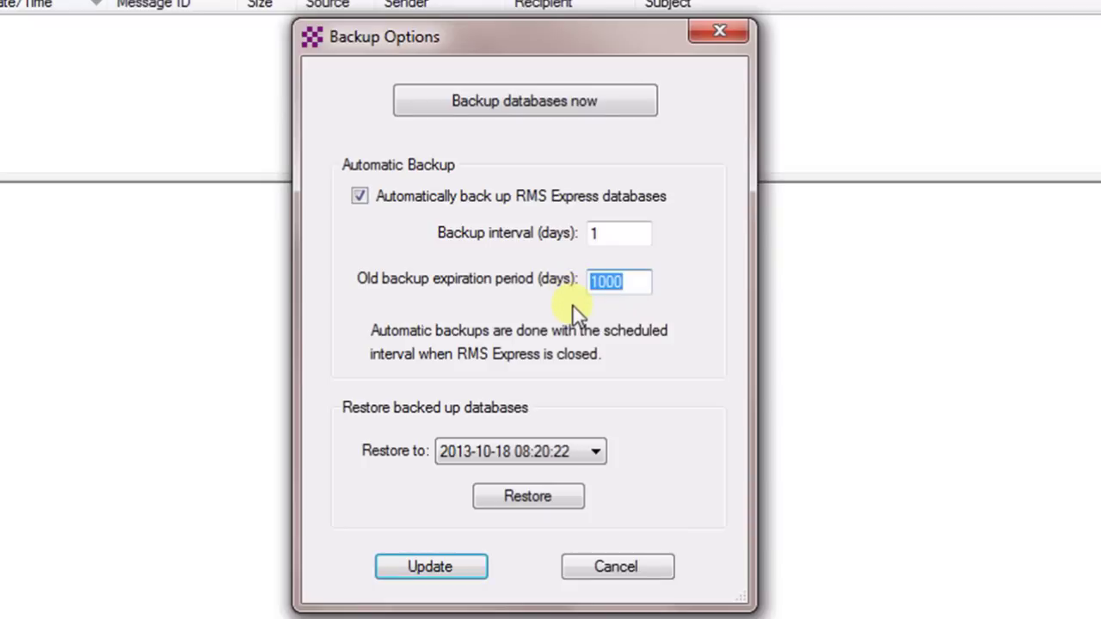